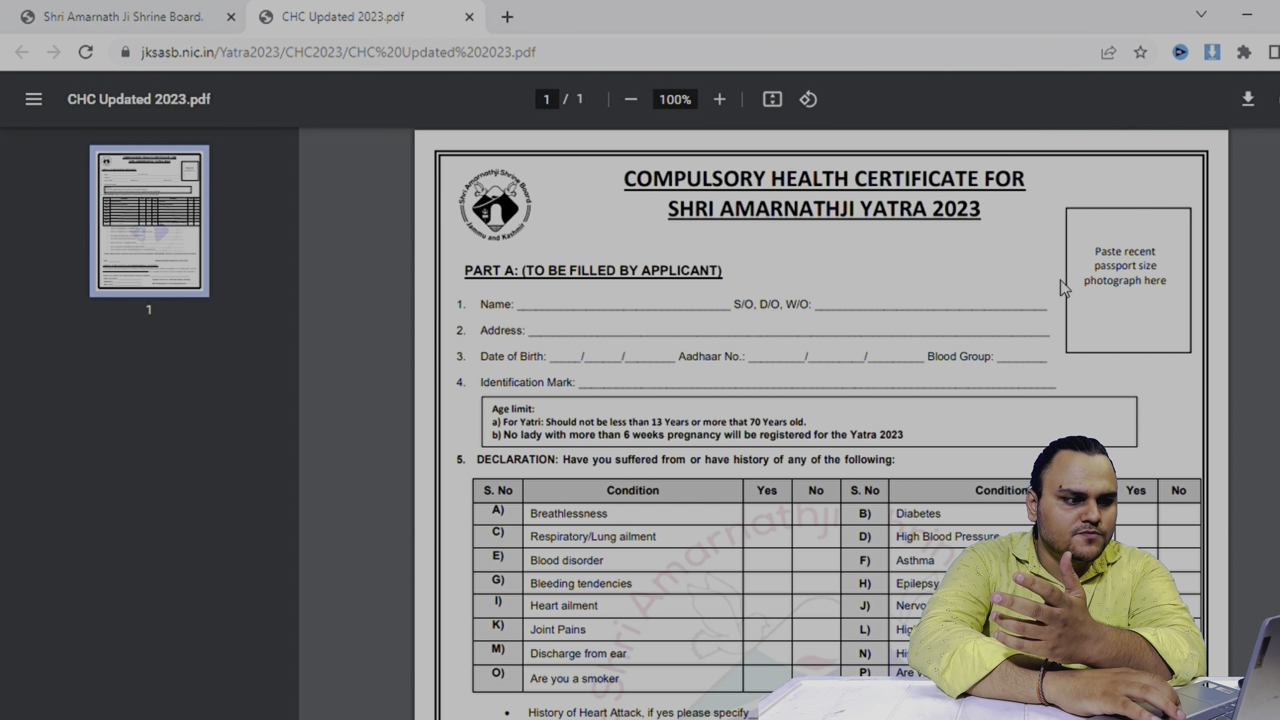
Review the Compulsory Health Certificate form, from the applicant's details and health declaration to the medical authority section.
{"action": "scroll", "coordinate": [1062, 282], "scroll_direction": "down", "scroll_amount": 2}
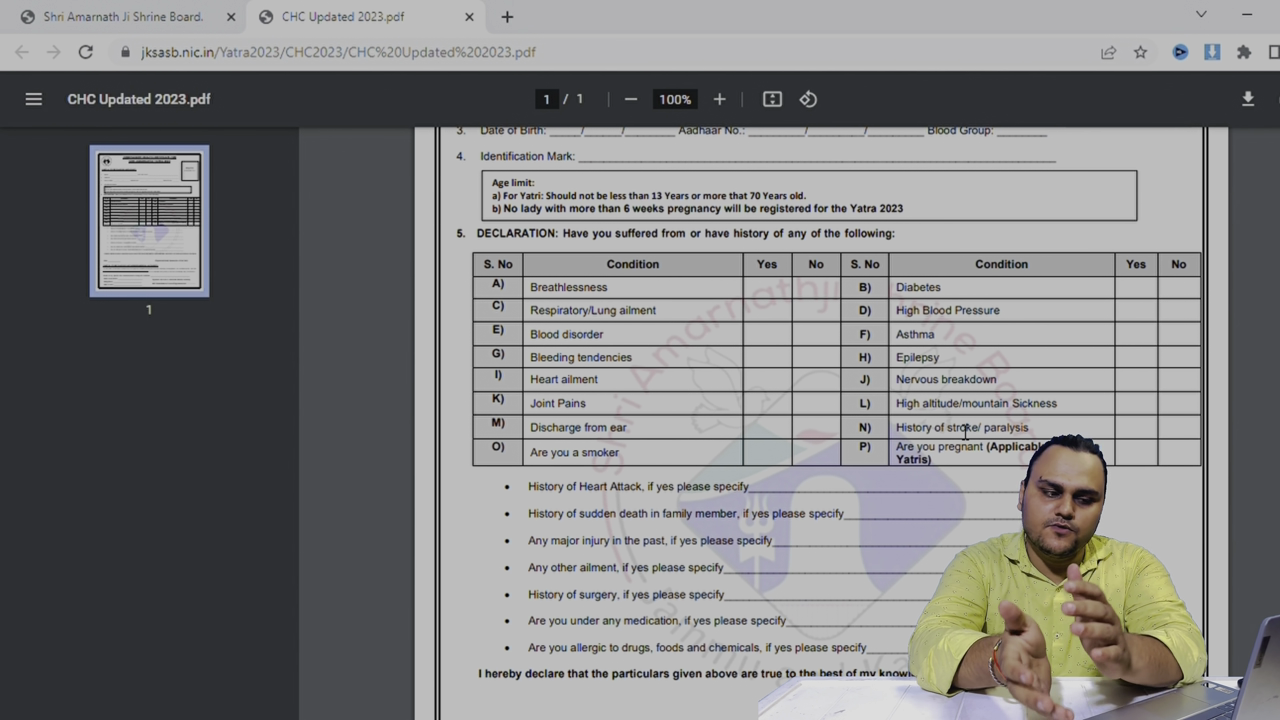
{"action": "scroll", "coordinate": [965, 430], "scroll_direction": "down", "scroll_amount": 4}
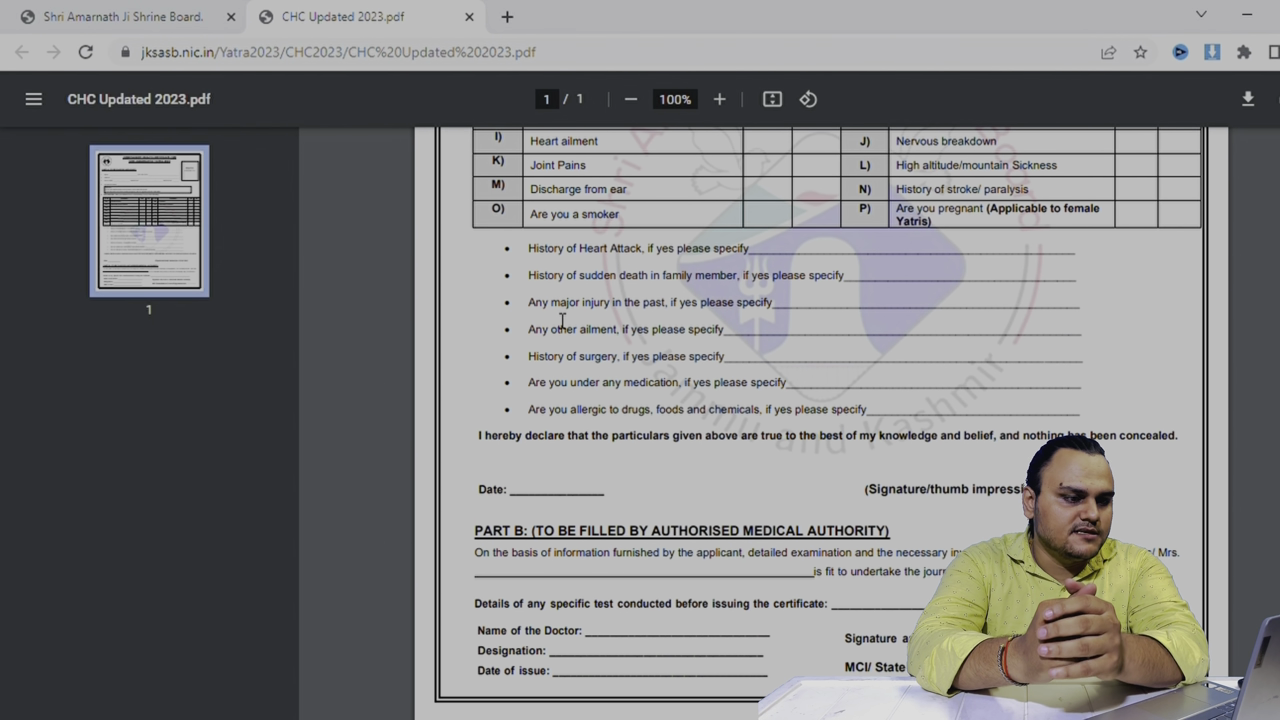
{"action": "scroll", "coordinate": [760, 458], "scroll_direction": "up", "scroll_amount": 3}
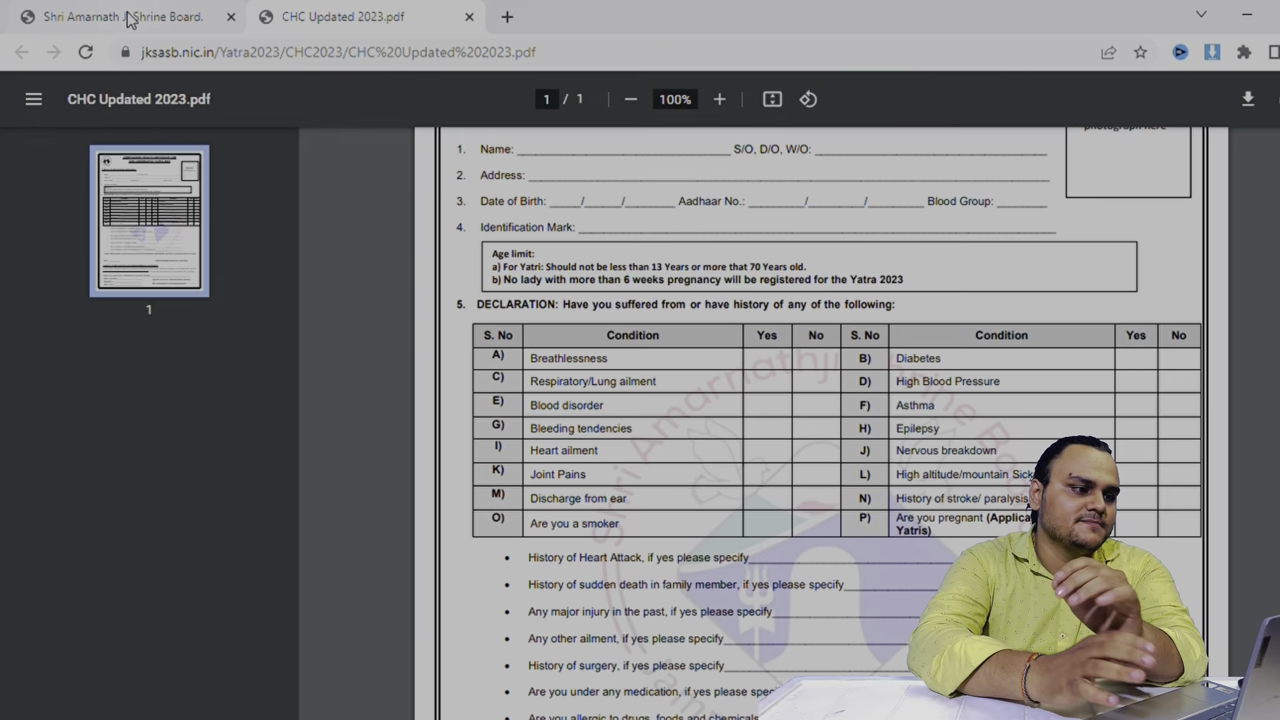
Open the Delhi list of doctors and institutions authorised to issue the Compulsory Health Certificate for Yatra 2023 from the Shrine Board site.
{"action": "left_click", "coordinate": [128, 20]}
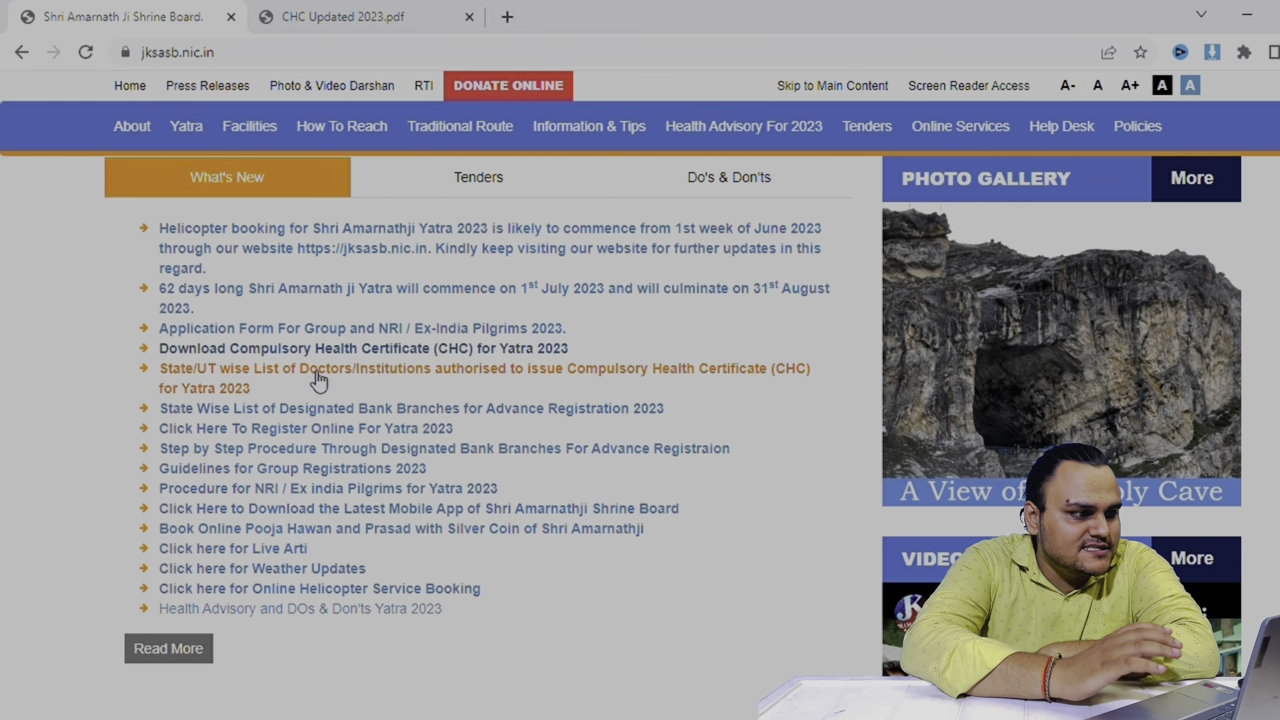
{"action": "left_click", "coordinate": [318, 378]}
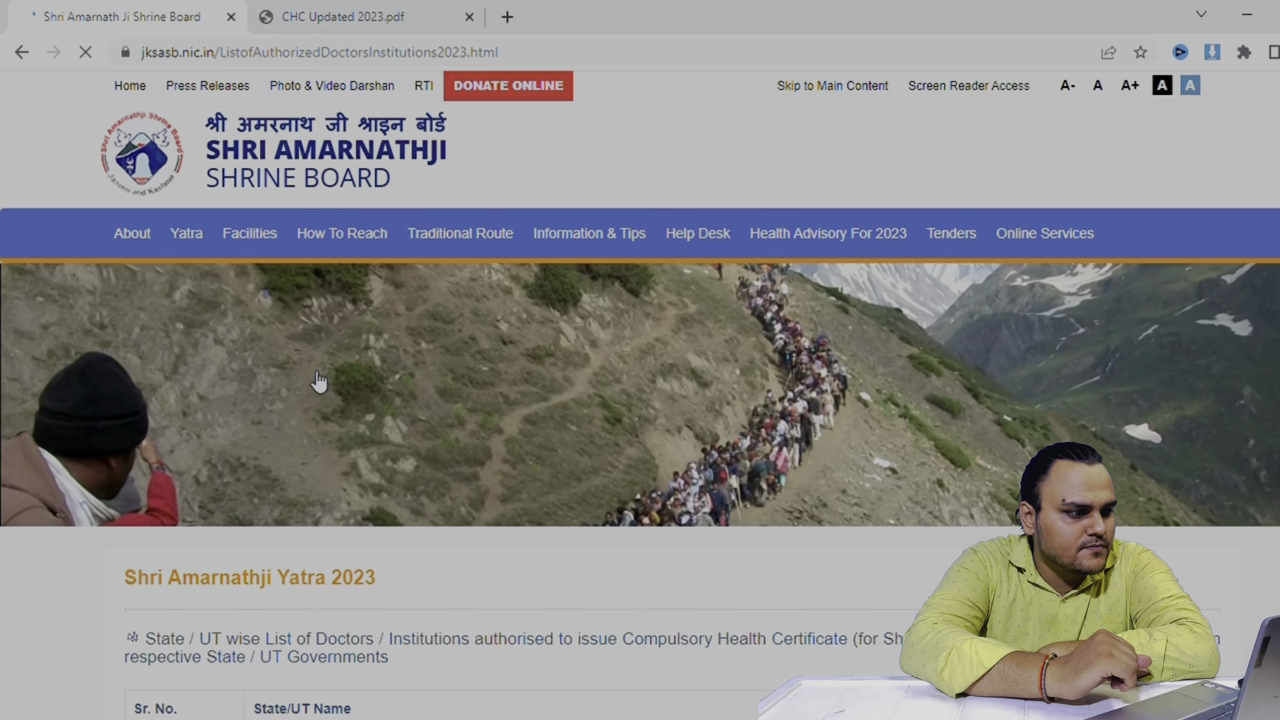
{"action": "scroll", "coordinate": [754, 501], "scroll_direction": "down", "scroll_amount": 4}
{"action": "scroll", "coordinate": [754, 501], "scroll_direction": "down", "scroll_amount": 2}
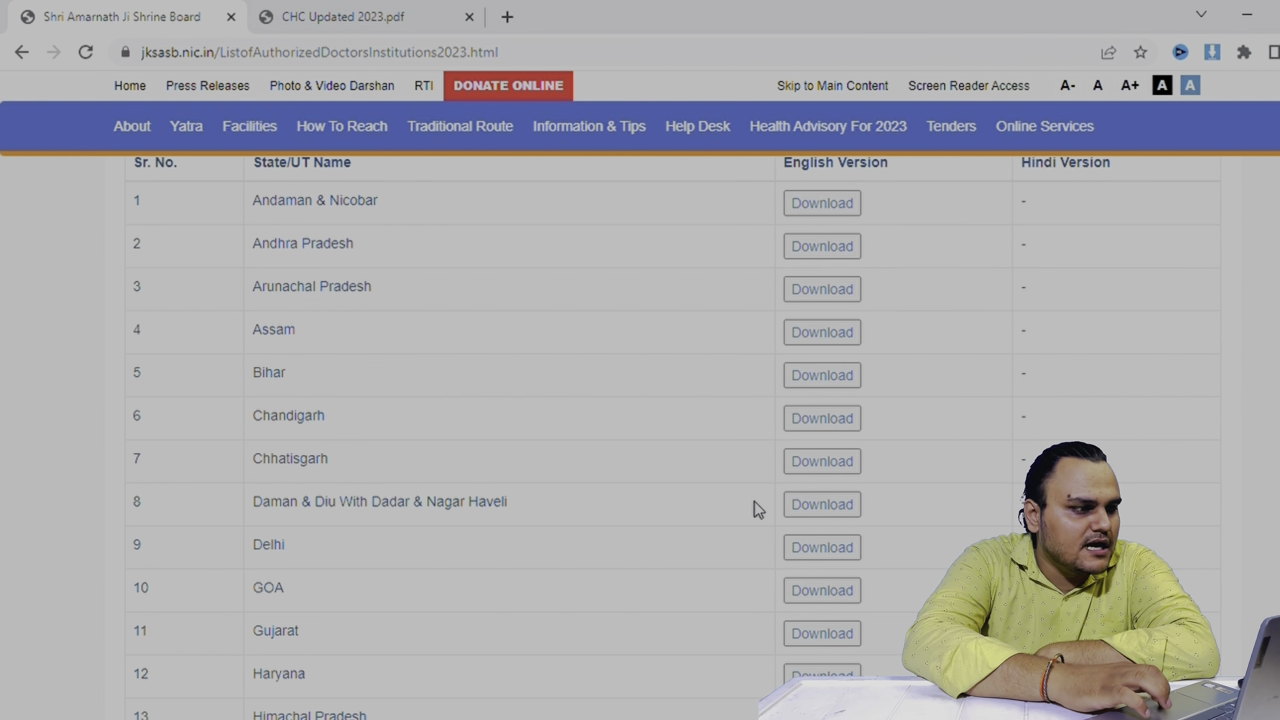
{"action": "scroll", "coordinate": [503, 493], "scroll_direction": "down", "scroll_amount": 2}
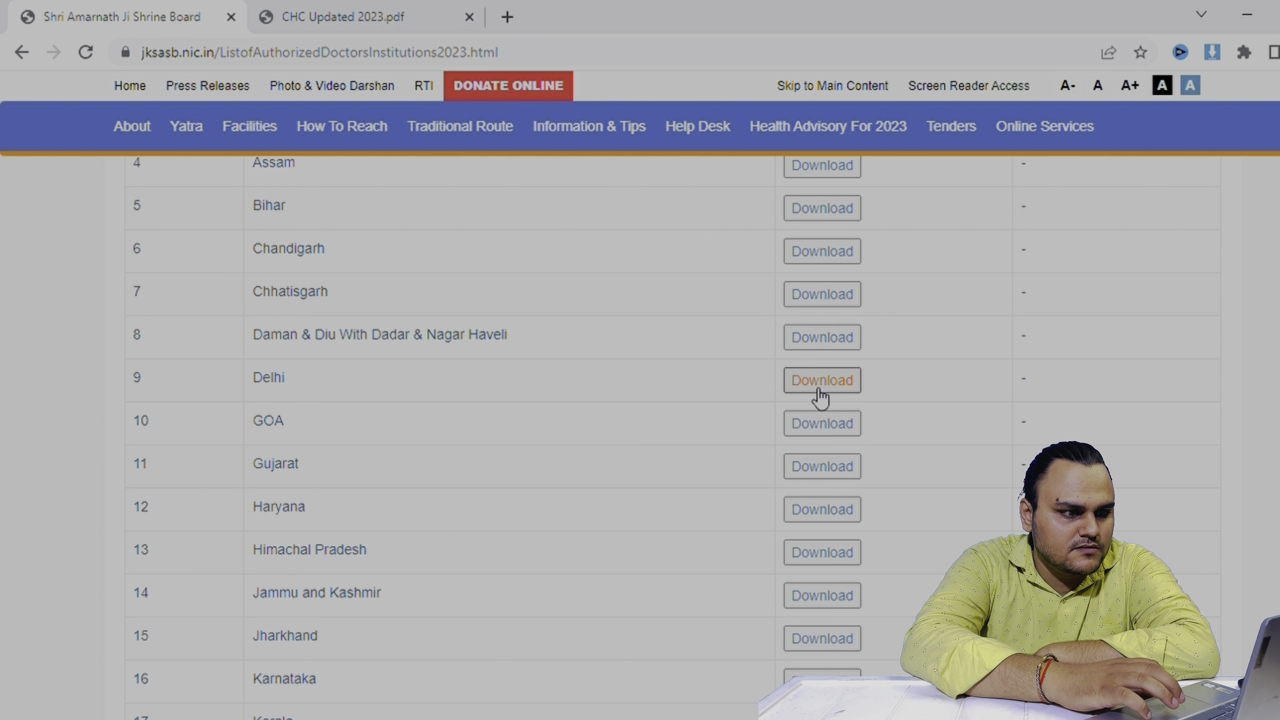
{"action": "left_click", "coordinate": [818, 390]}
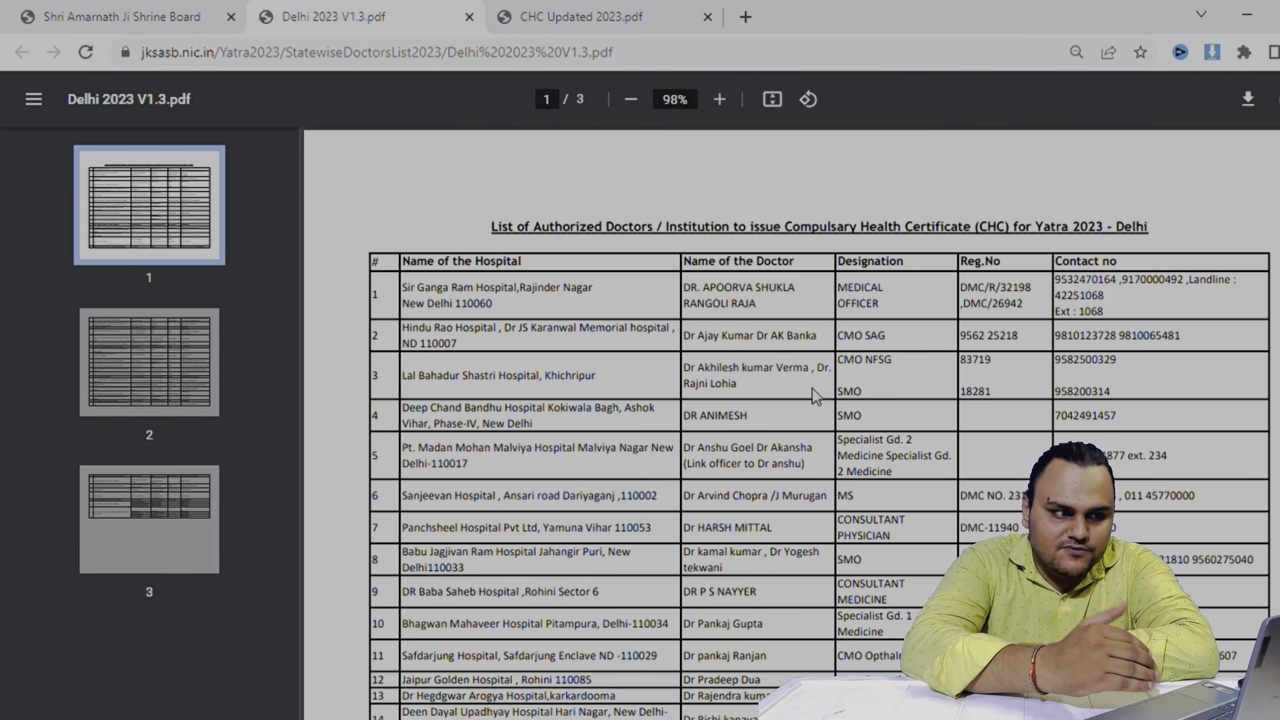
Look through the hospitals and doctors in the Delhi list, and close both the list and the health certificate PDF.
{"action": "scroll", "coordinate": [830, 448], "scroll_direction": "down", "scroll_amount": 3}
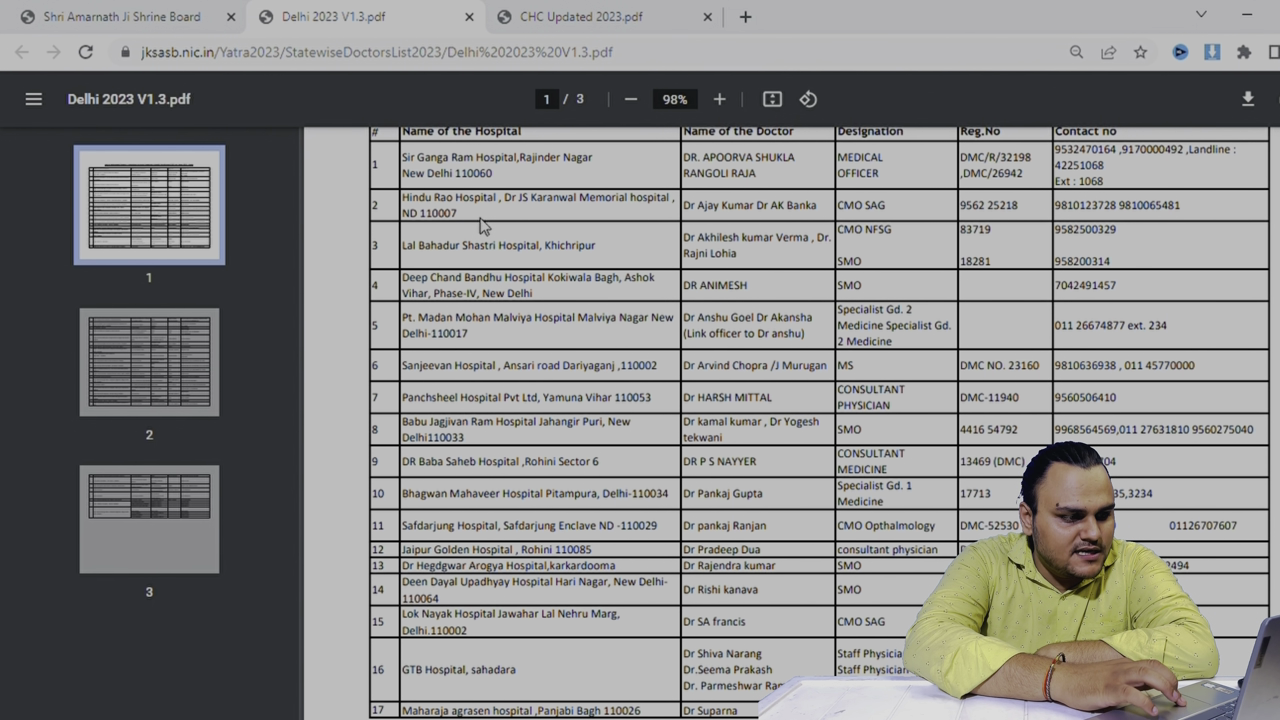
{"action": "scroll", "coordinate": [720, 612], "scroll_direction": "down", "scroll_amount": 6}
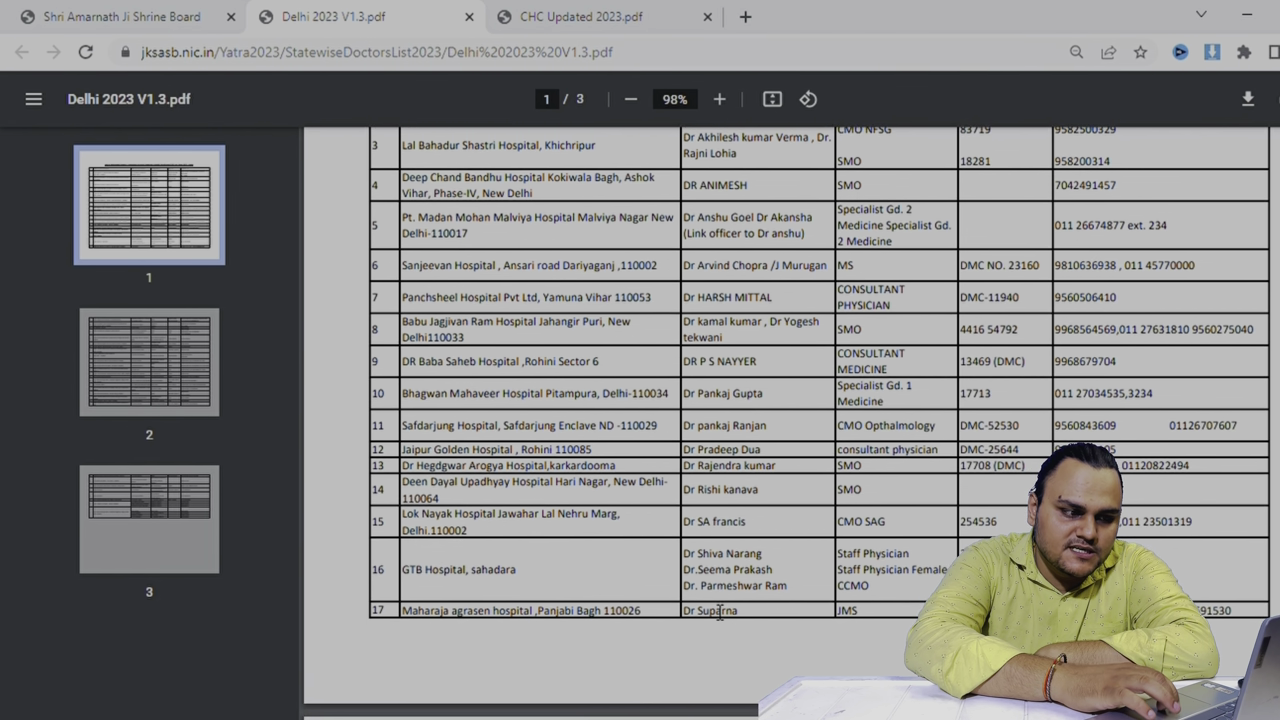
{"action": "scroll", "coordinate": [720, 612], "scroll_direction": "down", "scroll_amount": 6}
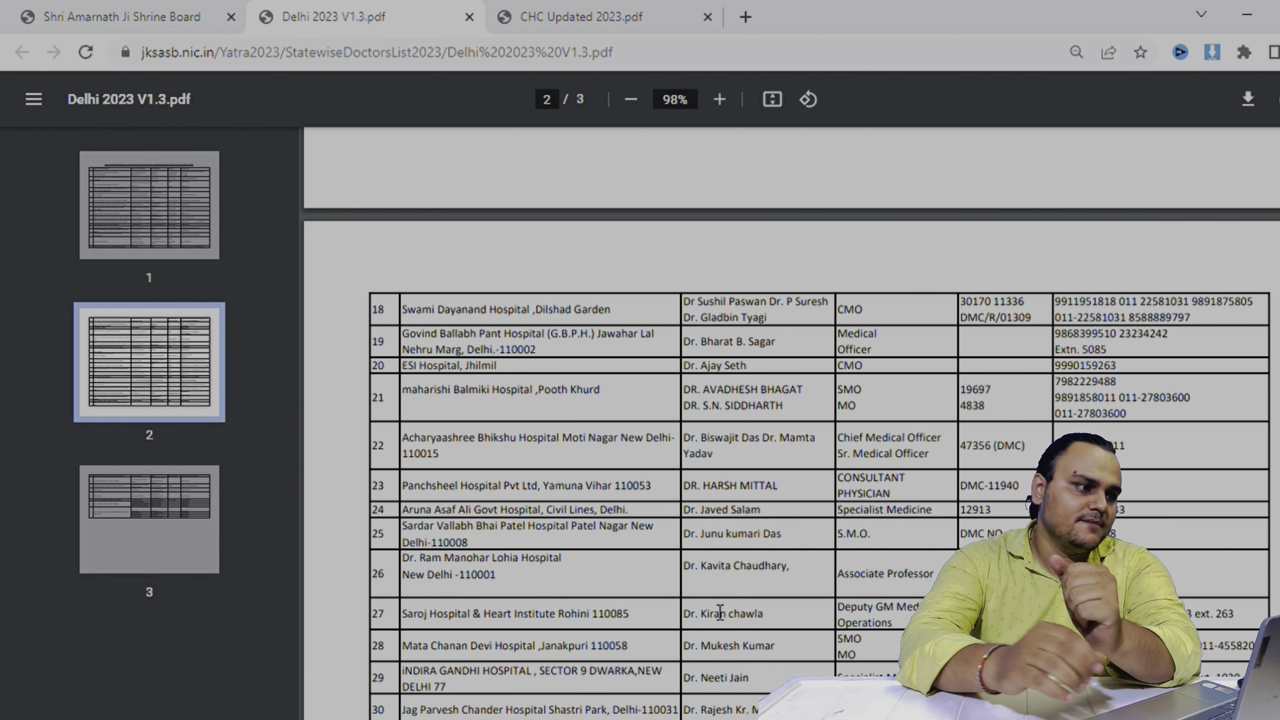
{"action": "left_click", "coordinate": [469, 18]}
{"action": "left_click", "coordinate": [469, 18]}
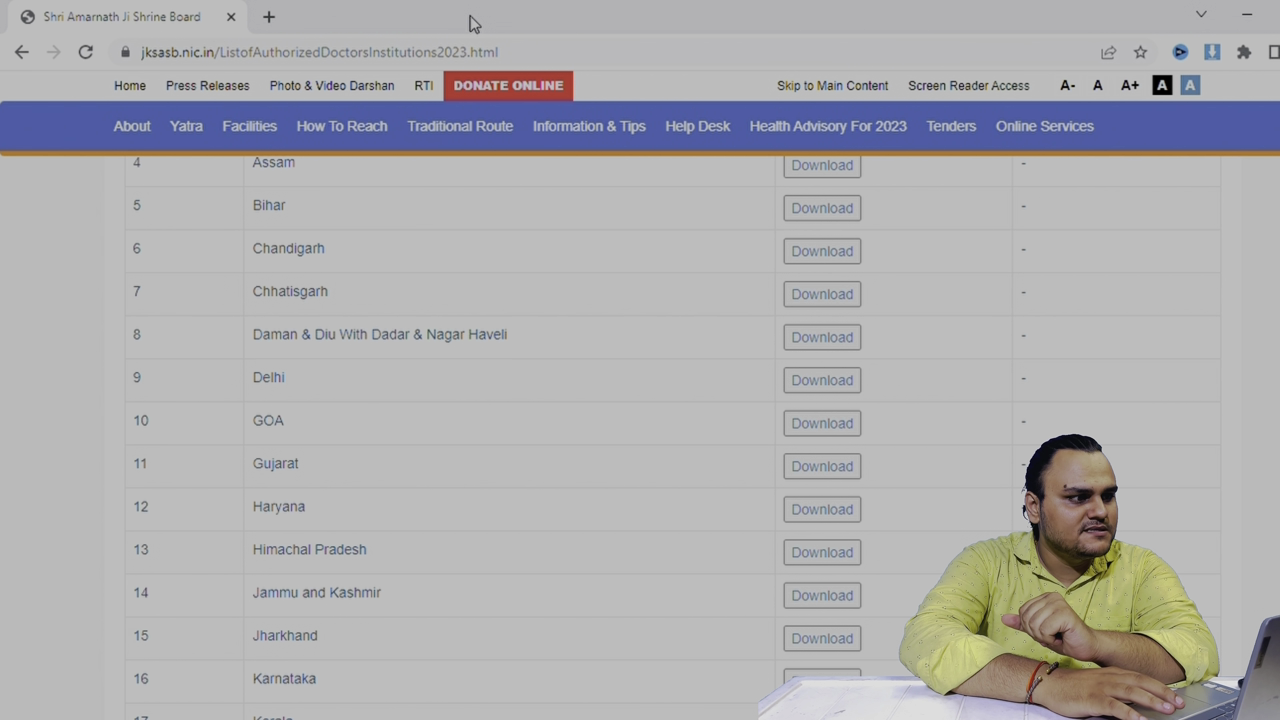
Return to the Shrine Board home page and open the online registration for Yatra 2023.
{"action": "scroll", "coordinate": [326, 256], "scroll_direction": "up", "scroll_amount": 10}
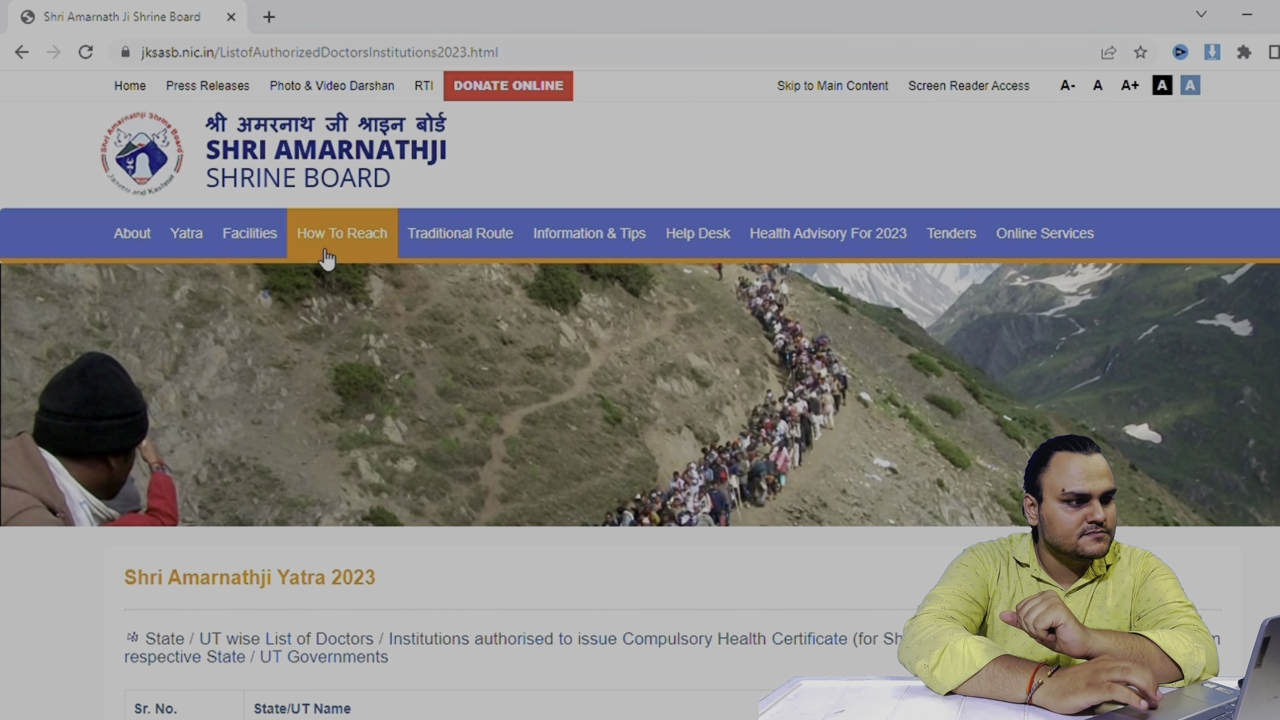
{"action": "left_click", "coordinate": [282, 150]}
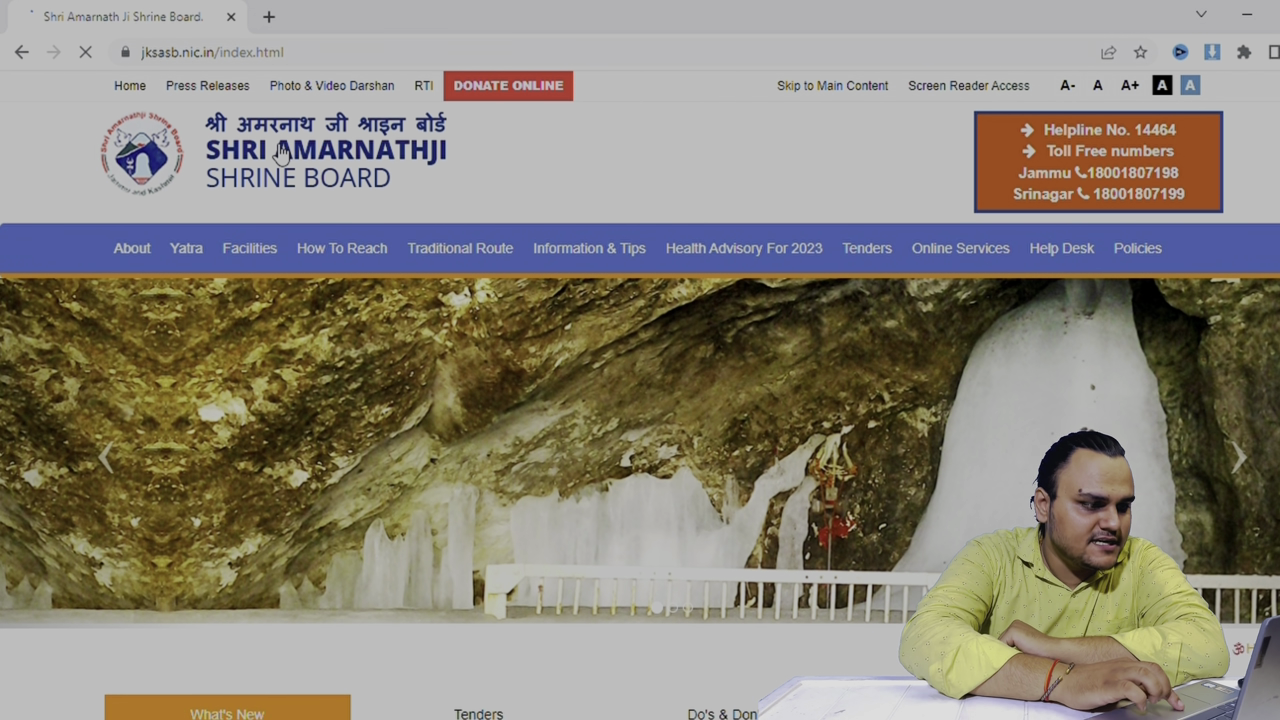
{"action": "scroll", "coordinate": [100, 488], "scroll_direction": "down", "scroll_amount": 6}
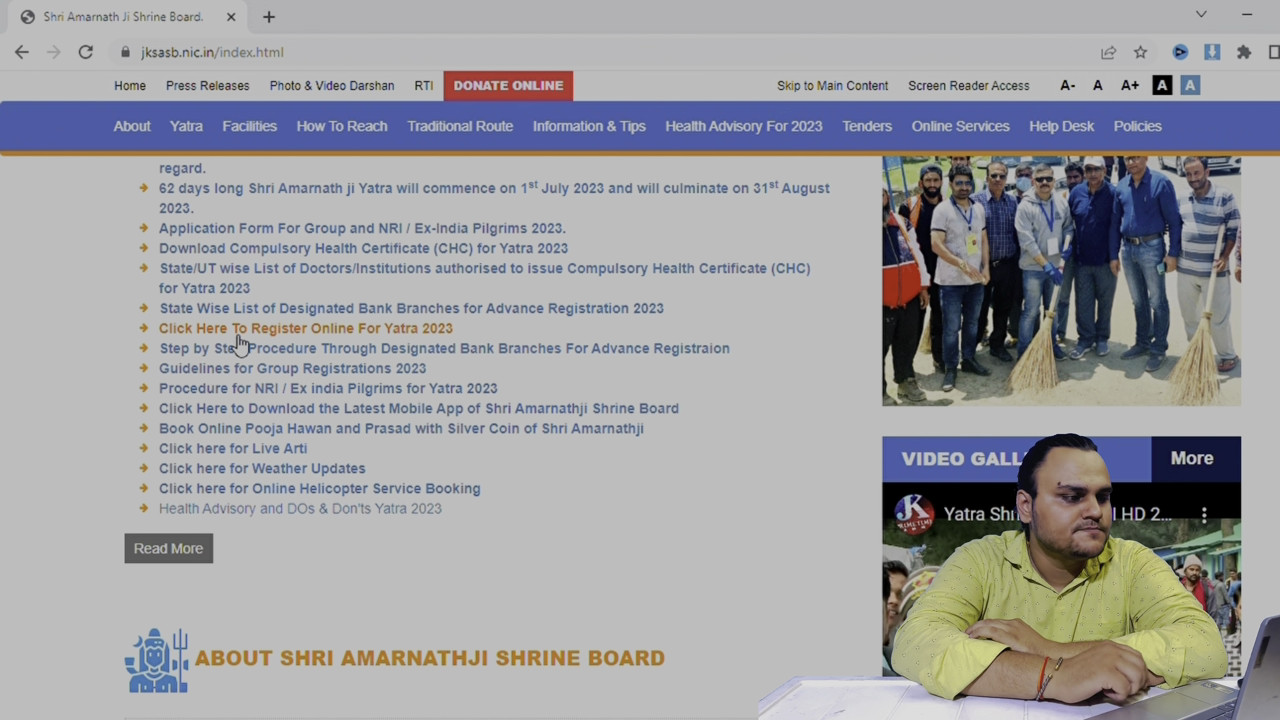
{"action": "left_click", "coordinate": [237, 340]}
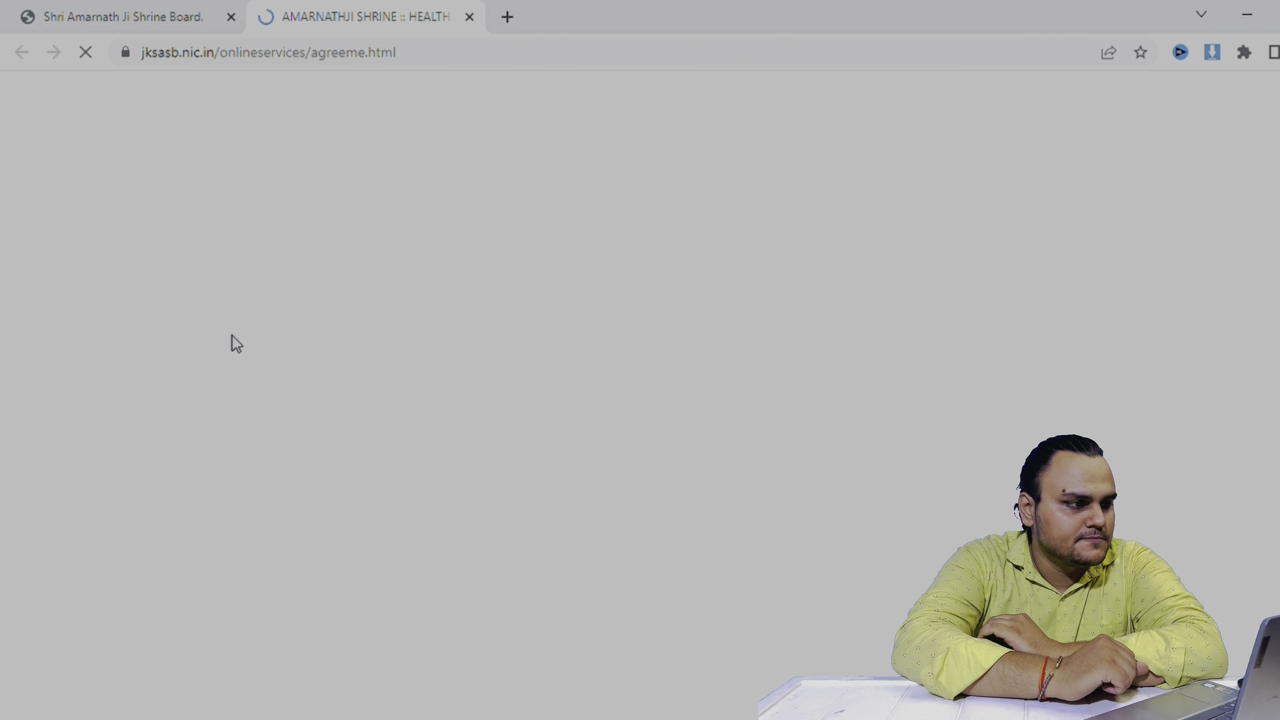
Agree to the pre-registration instructions and proceed to the Yatri Registration form.
{"action": "scroll", "coordinate": [752, 624], "scroll_direction": "down", "scroll_amount": 3}
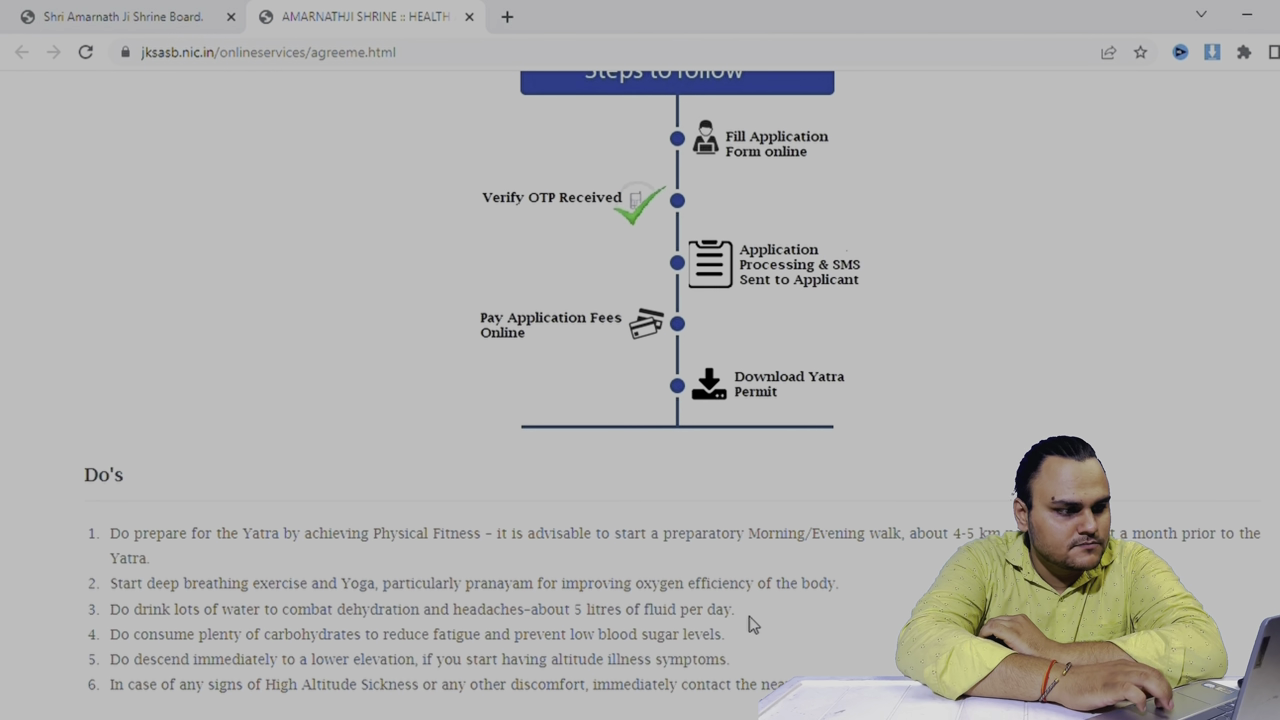
{"action": "scroll", "coordinate": [752, 624], "scroll_direction": "down", "scroll_amount": 9}
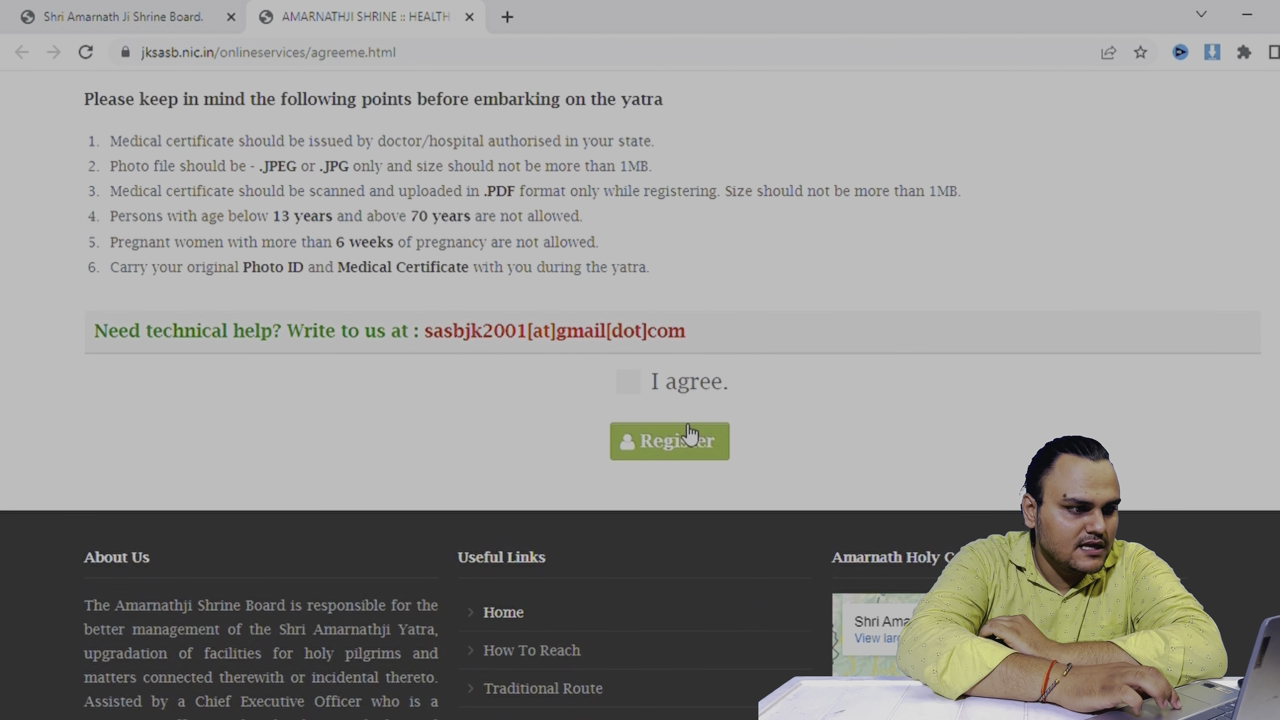
{"action": "left_click", "coordinate": [627, 381]}
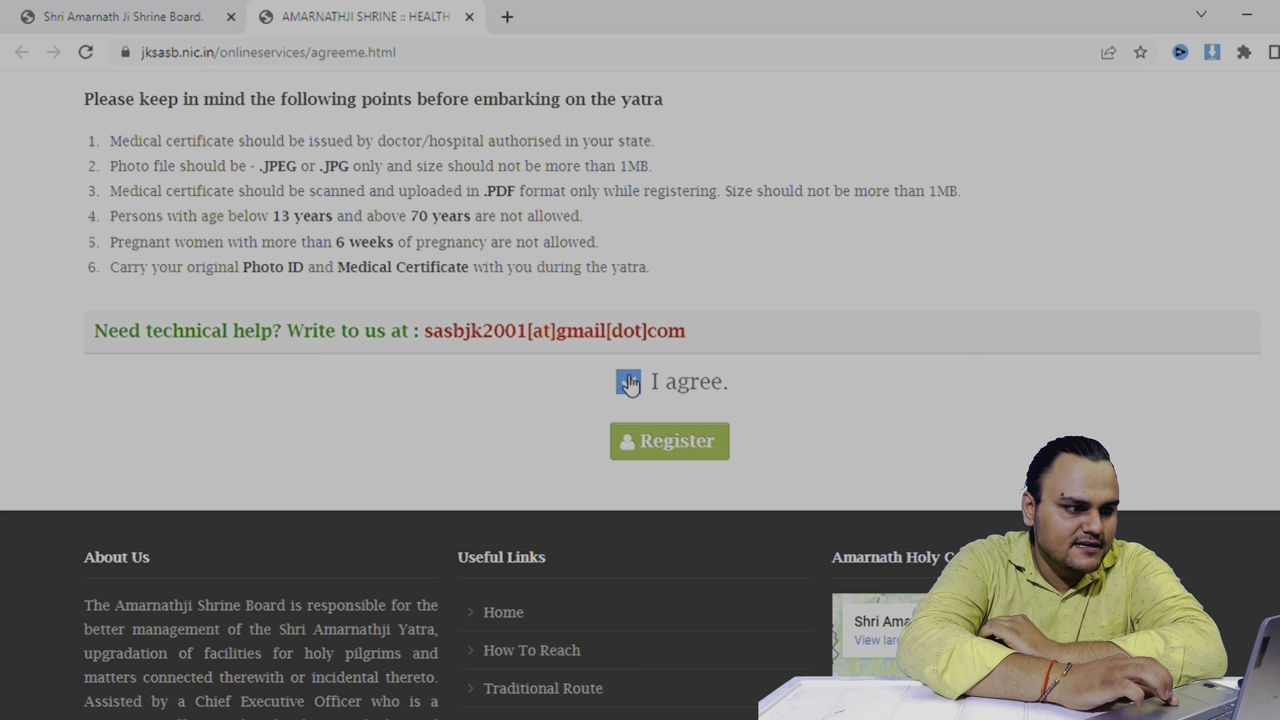
{"action": "left_click", "coordinate": [669, 444]}
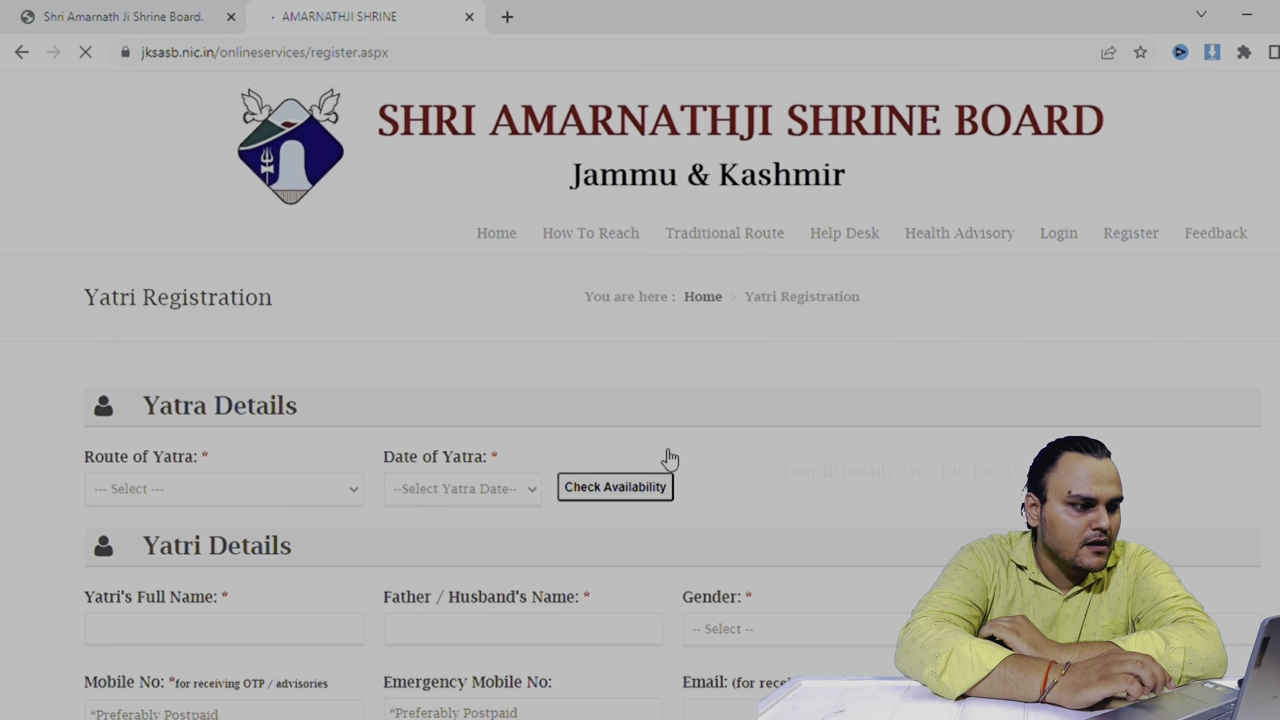
Choose the Pahalgam route with 25 July 2023 as the yatra date and check the availability.
{"action": "scroll", "coordinate": [669, 458], "scroll_direction": "down", "scroll_amount": 2}
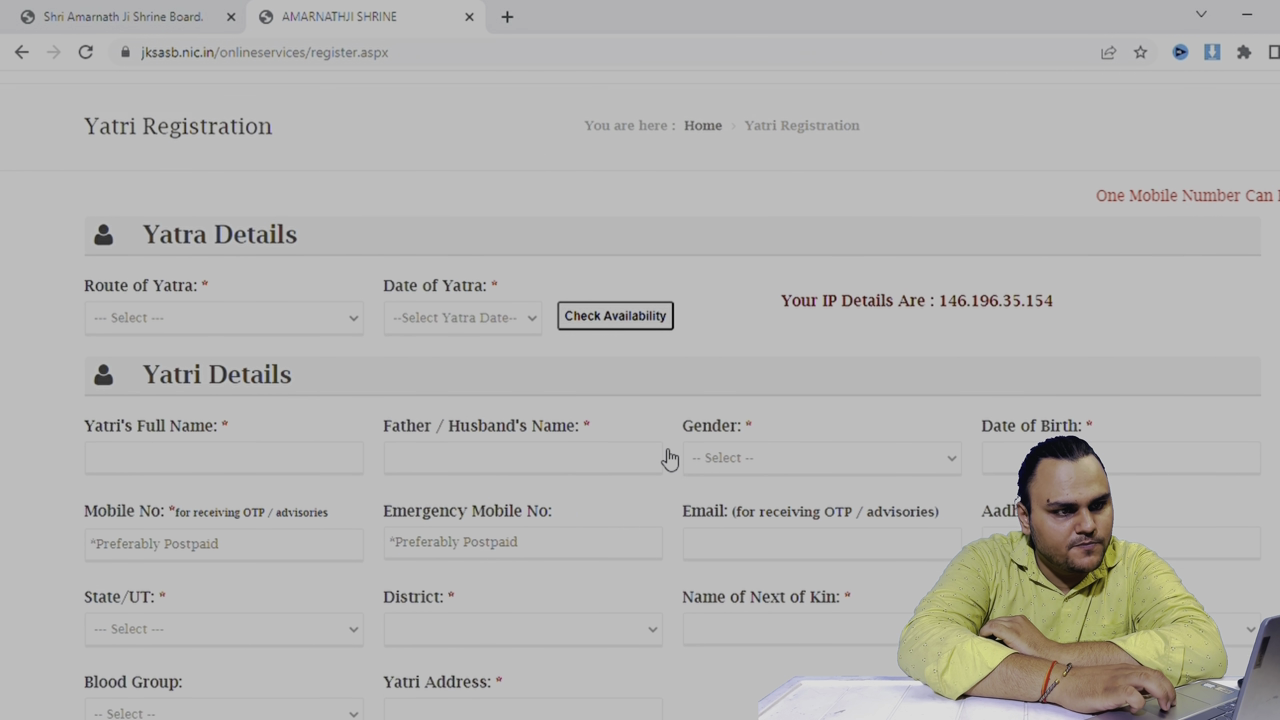
{"action": "scroll", "coordinate": [669, 458], "scroll_direction": "down", "scroll_amount": 1}
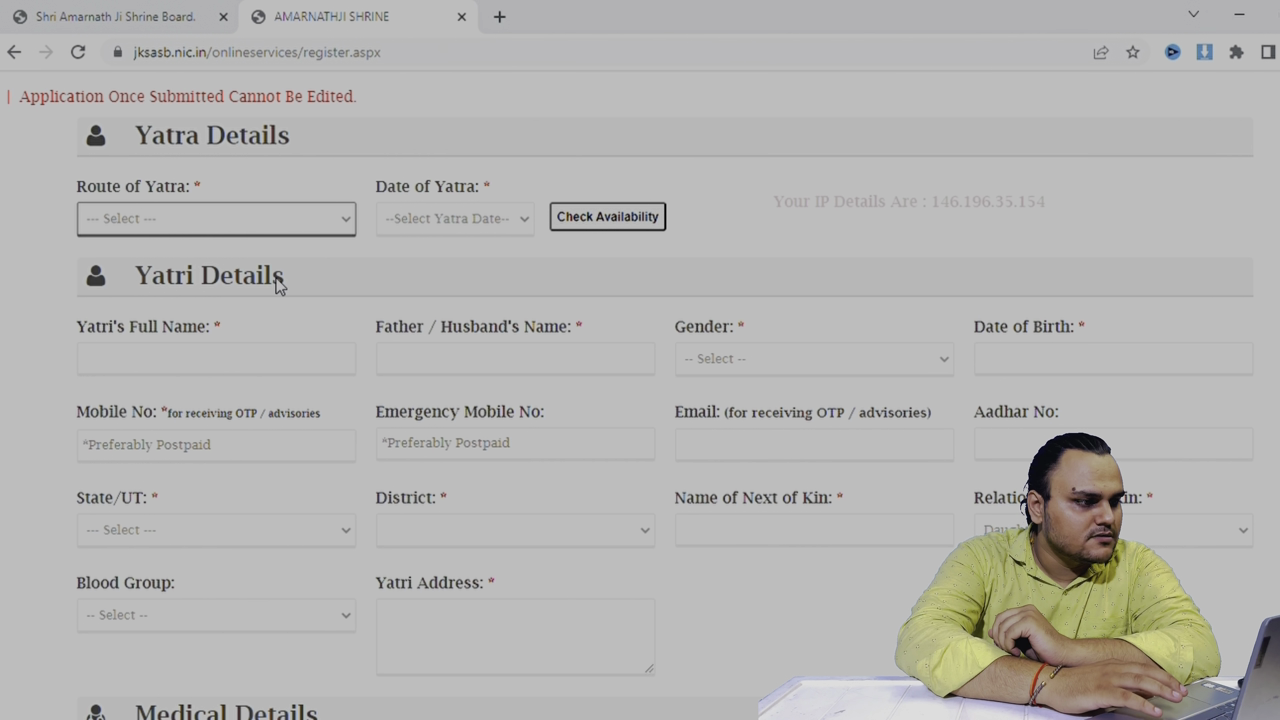
{"action": "key", "text": "p"}
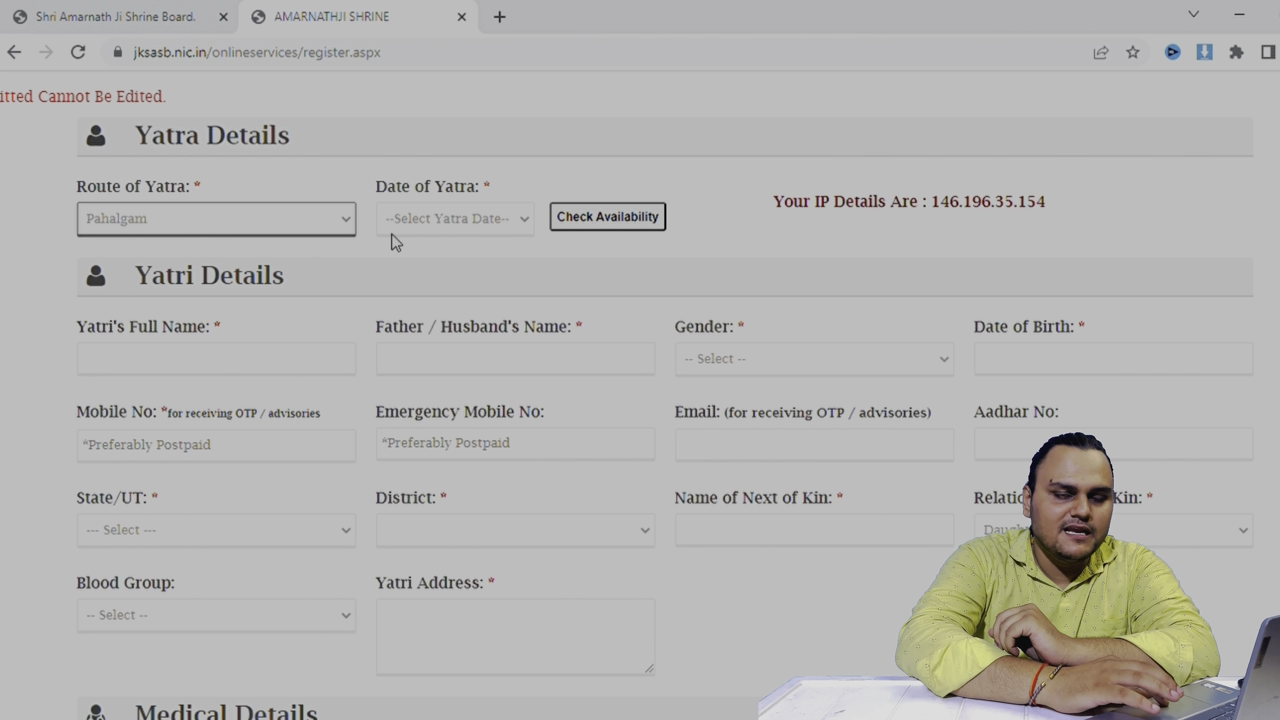
{"action": "left_click", "coordinate": [455, 218]}
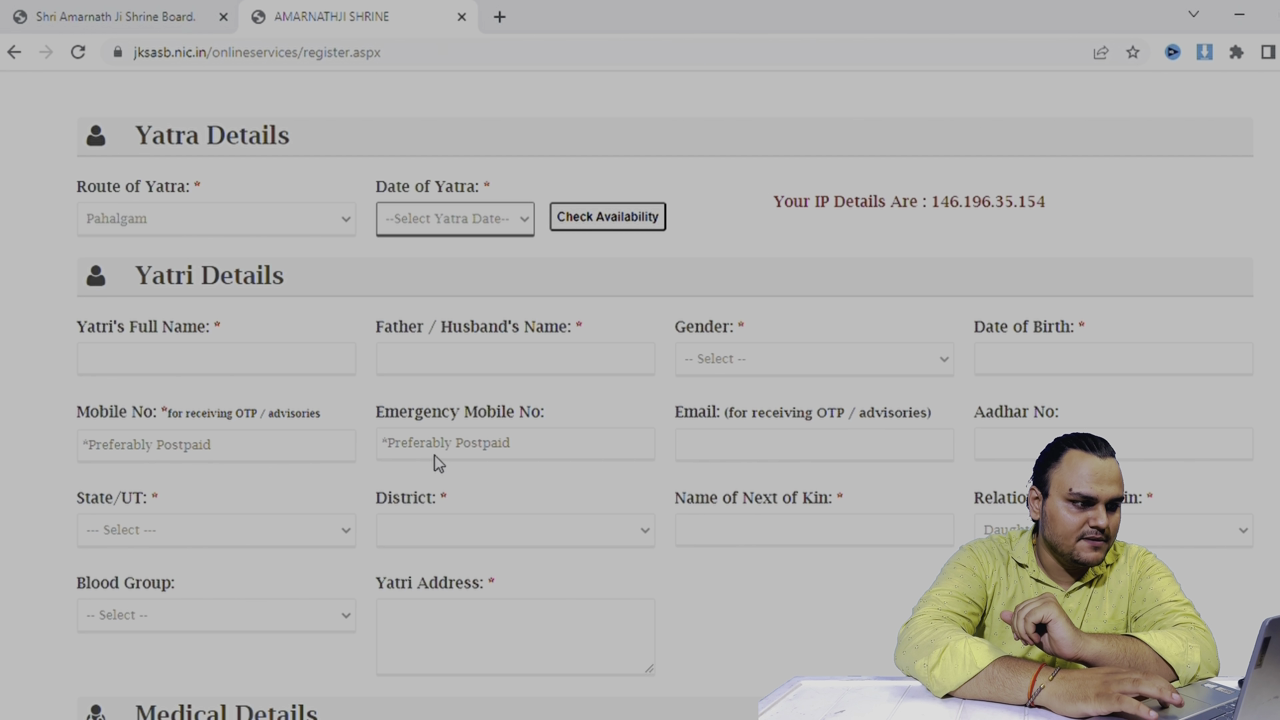
{"action": "key", "text": "Down"}
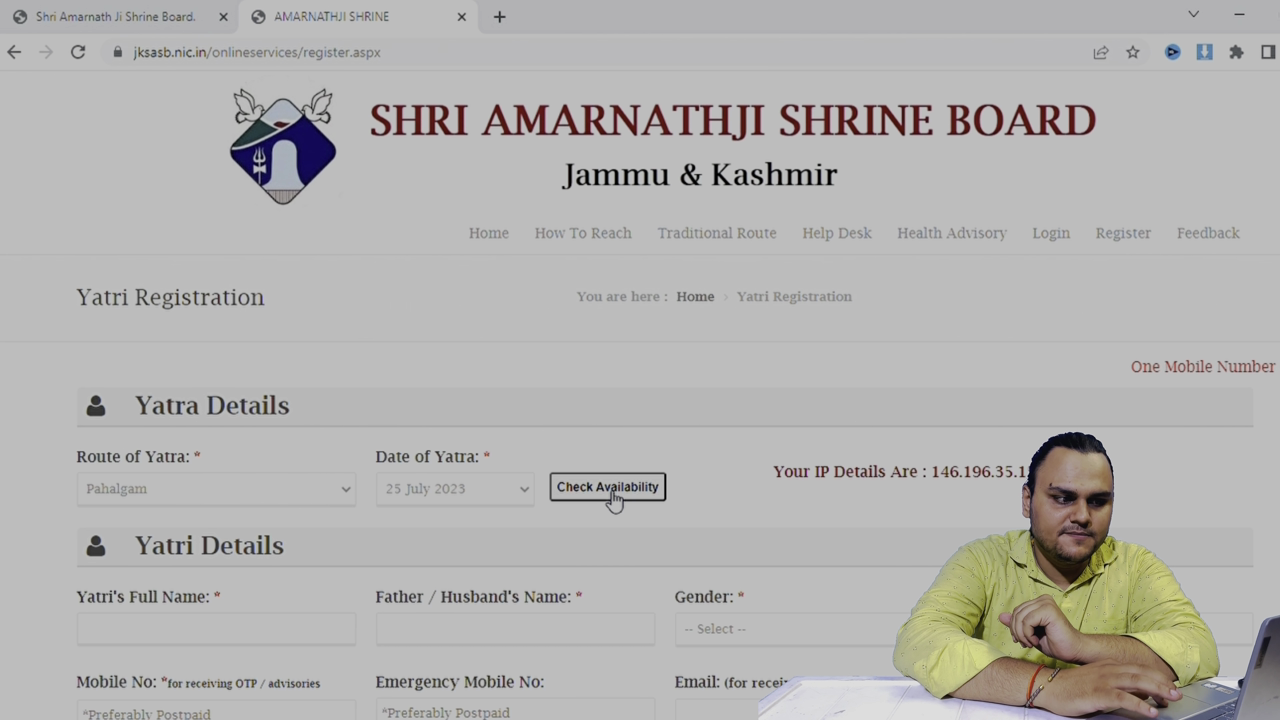
{"action": "left_click", "coordinate": [607, 487]}
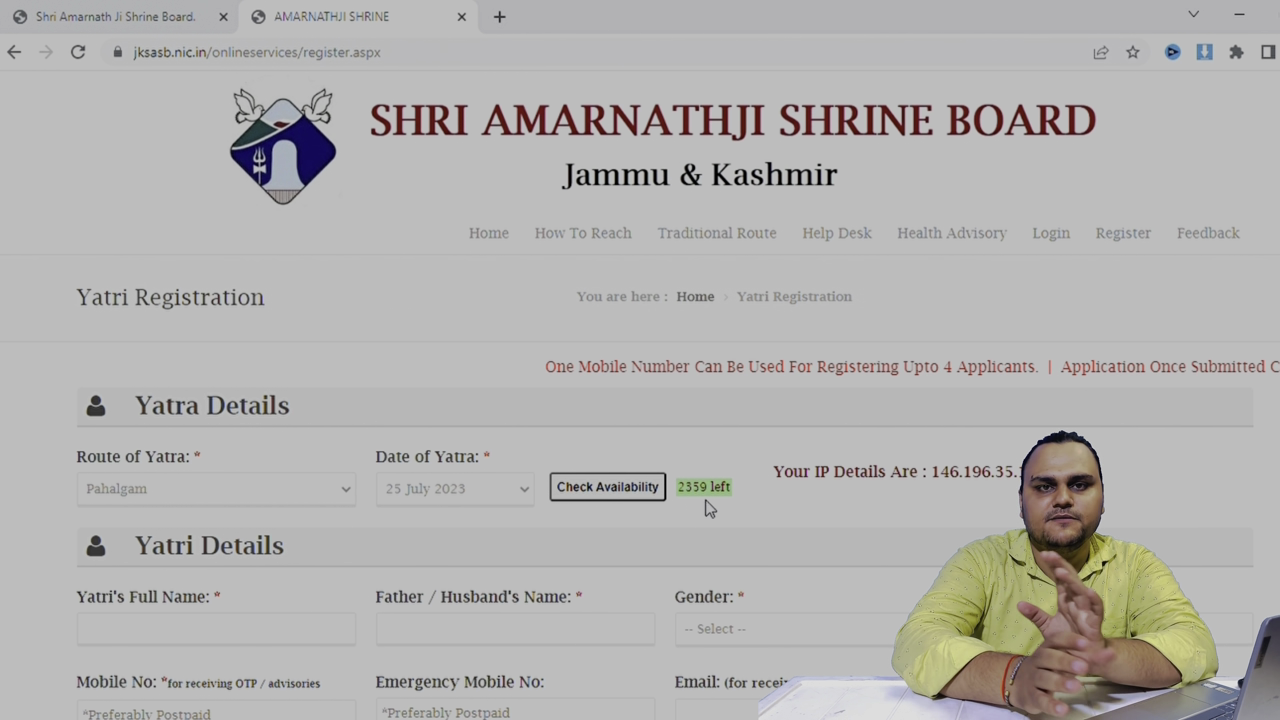
In the medical details, set the state to Delhi, the location to New Delhi and the hospital to Sanjeevan Hospital on Ansari road.
{"action": "scroll", "coordinate": [705, 508], "scroll_direction": "down", "scroll_amount": 4}
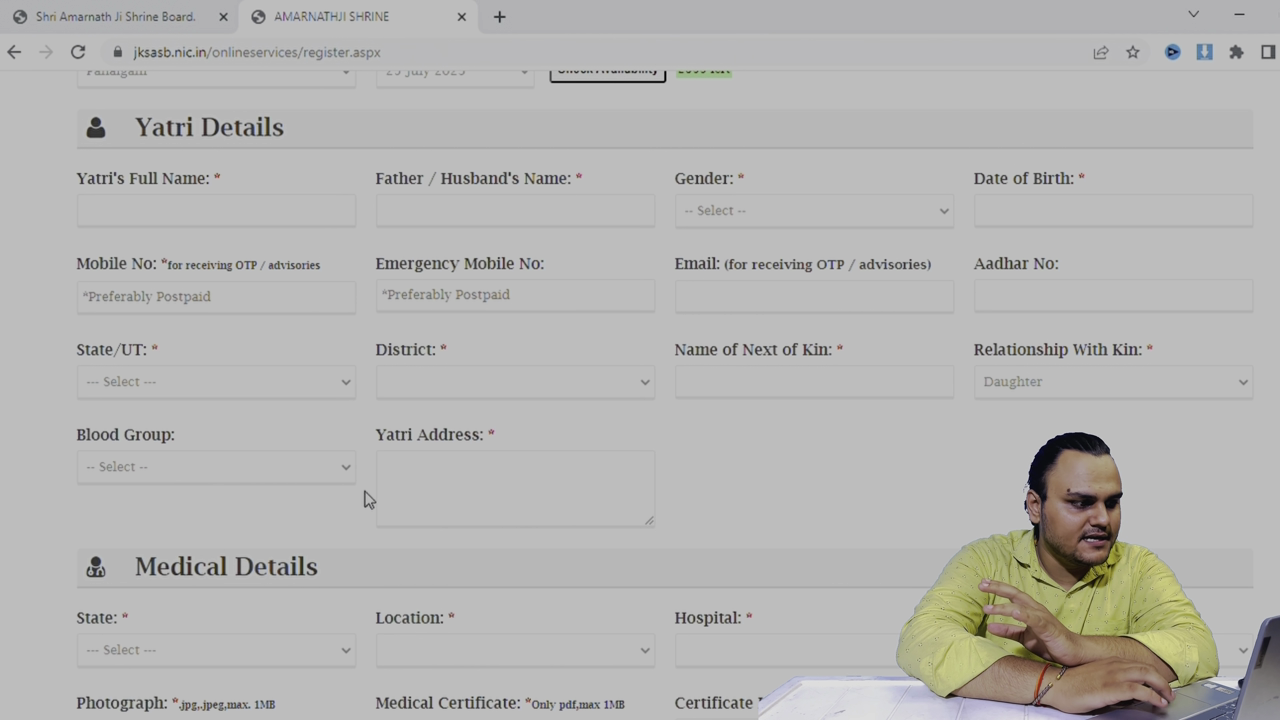
{"action": "scroll", "coordinate": [365, 498], "scroll_direction": "down", "scroll_amount": 4}
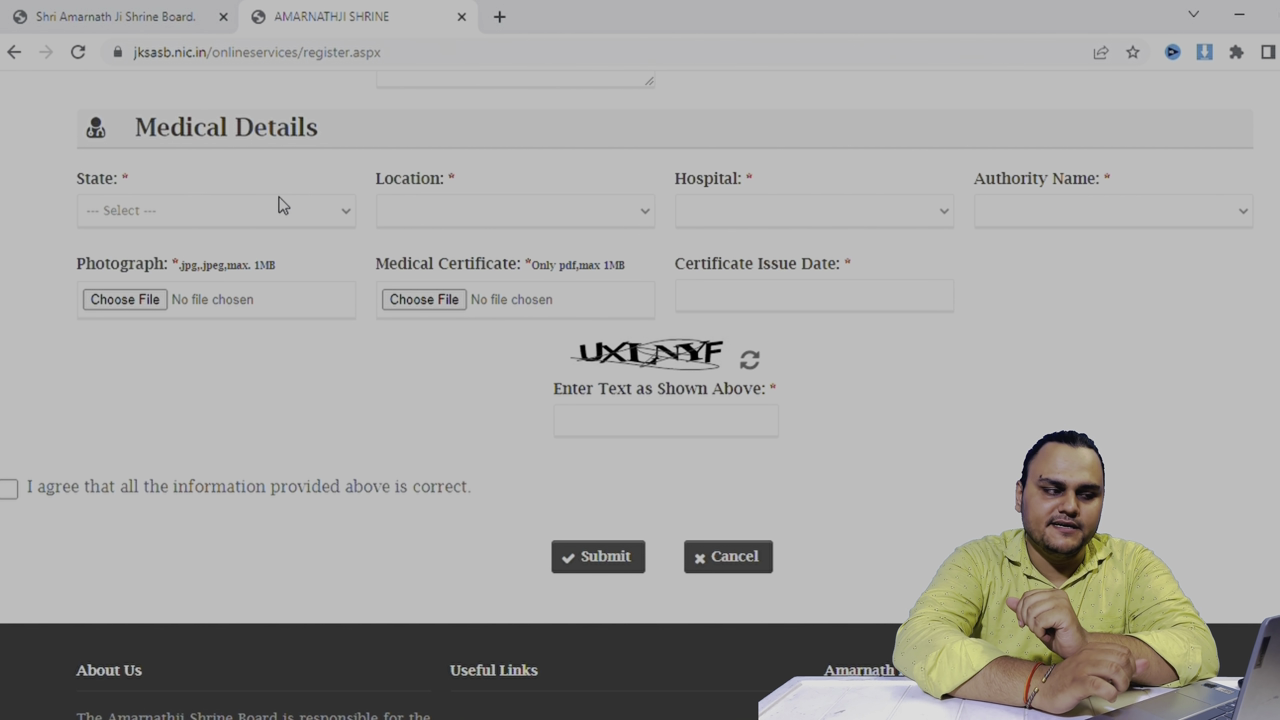
{"action": "left_click", "coordinate": [296, 218]}
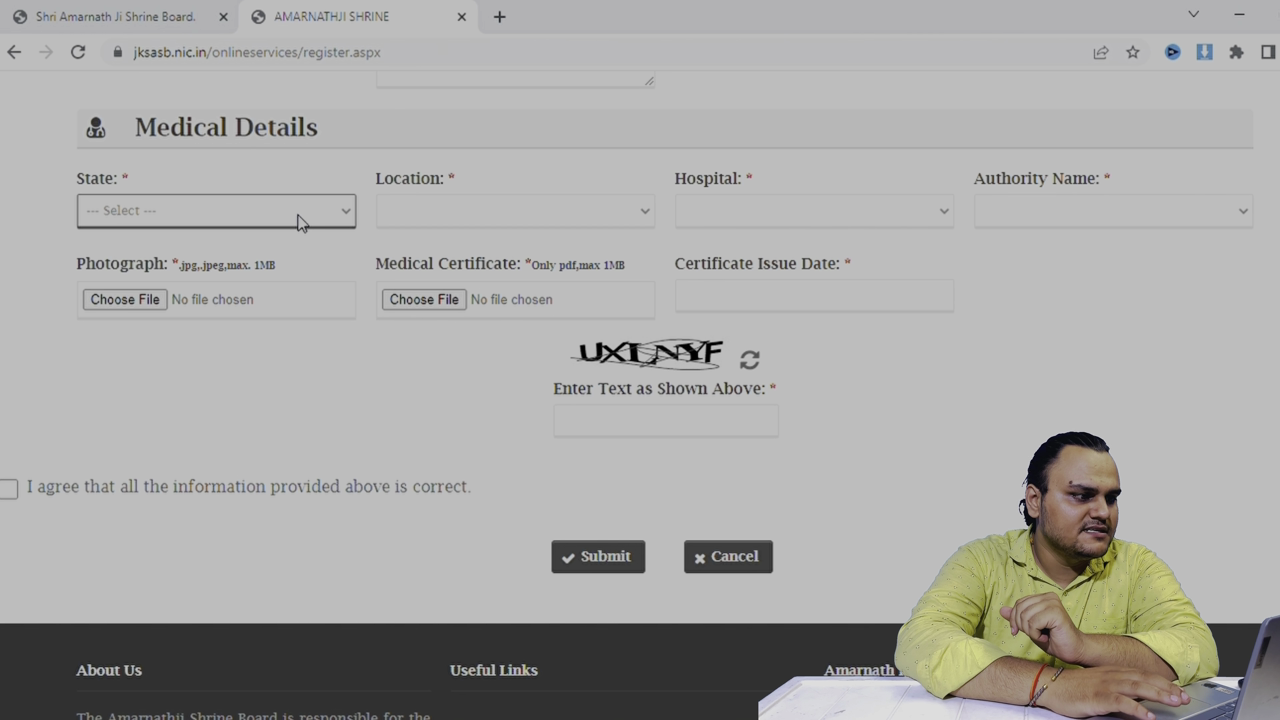
{"action": "left_click", "coordinate": [250, 414]}
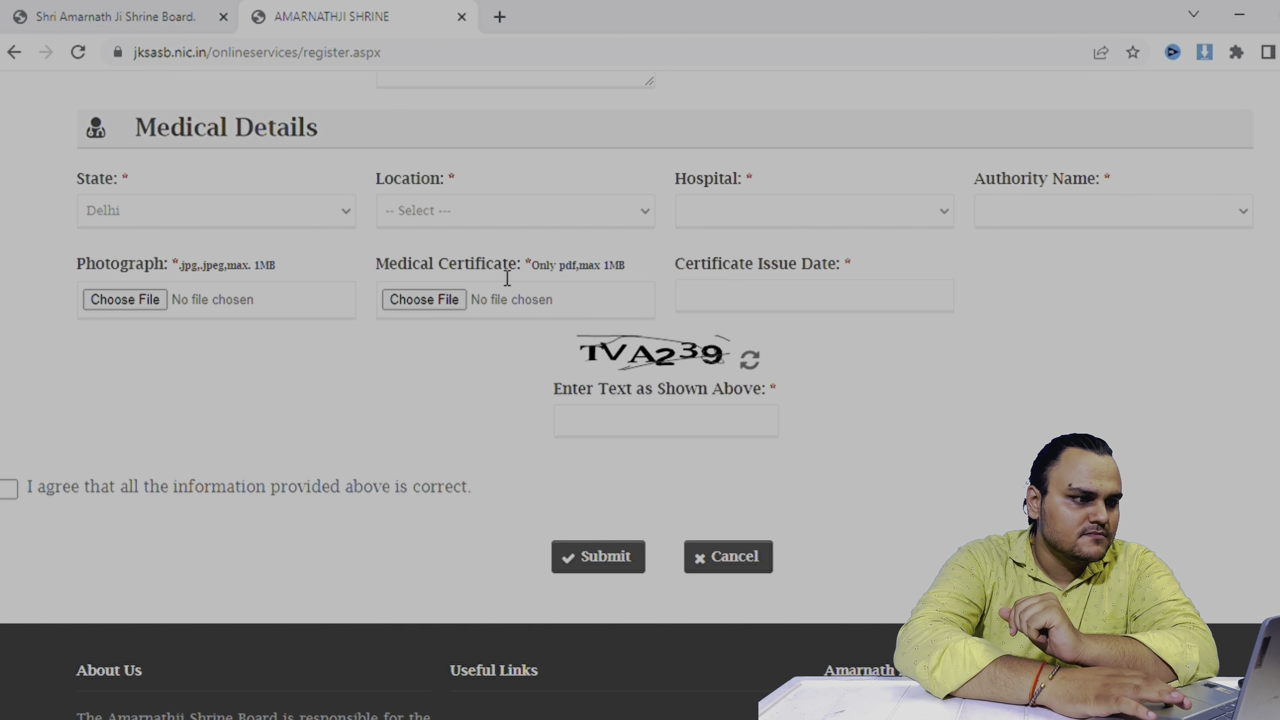
{"action": "left_click", "coordinate": [544, 208]}
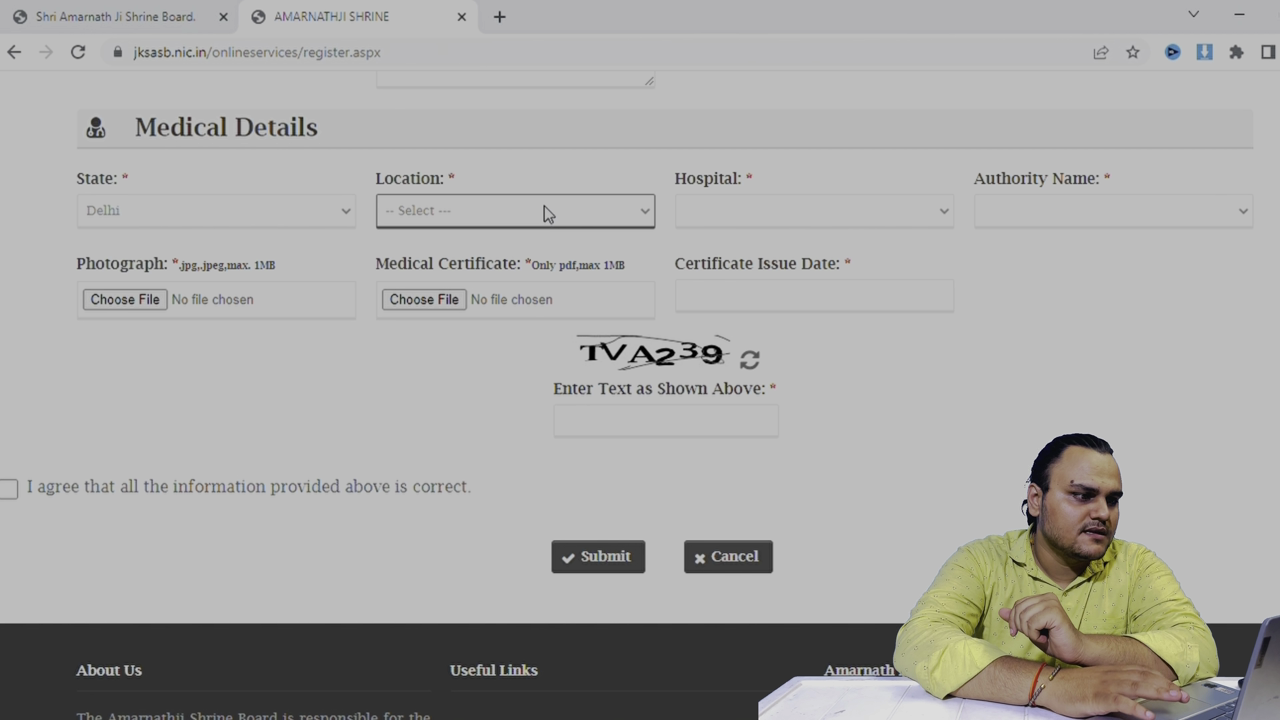
{"action": "left_click", "coordinate": [477, 278]}
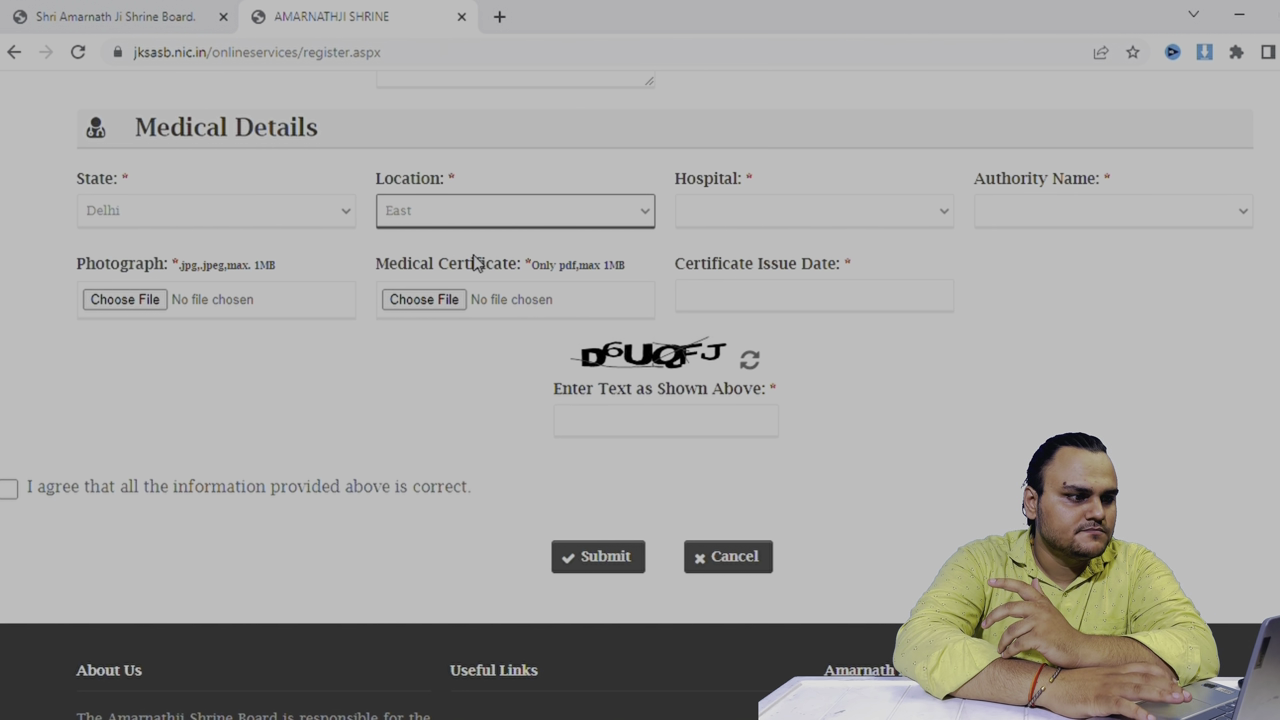
{"action": "key", "text": "Up"}
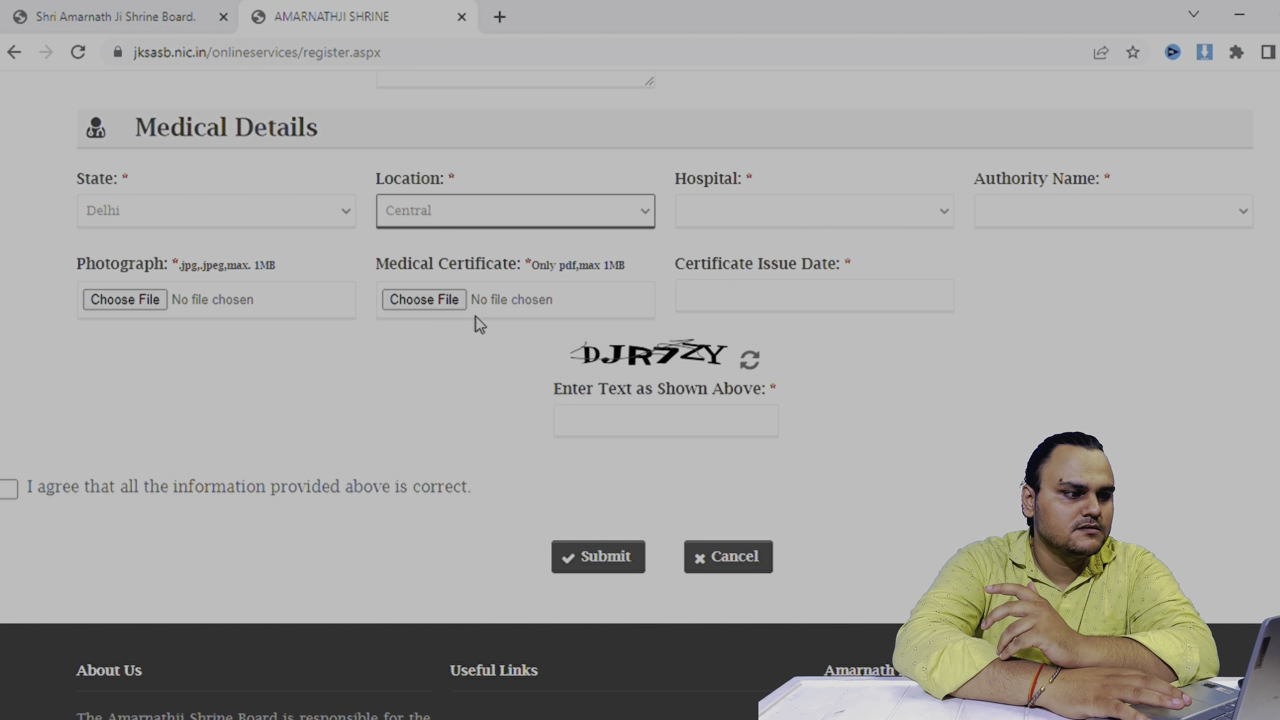
{"action": "key", "text": "Down"}
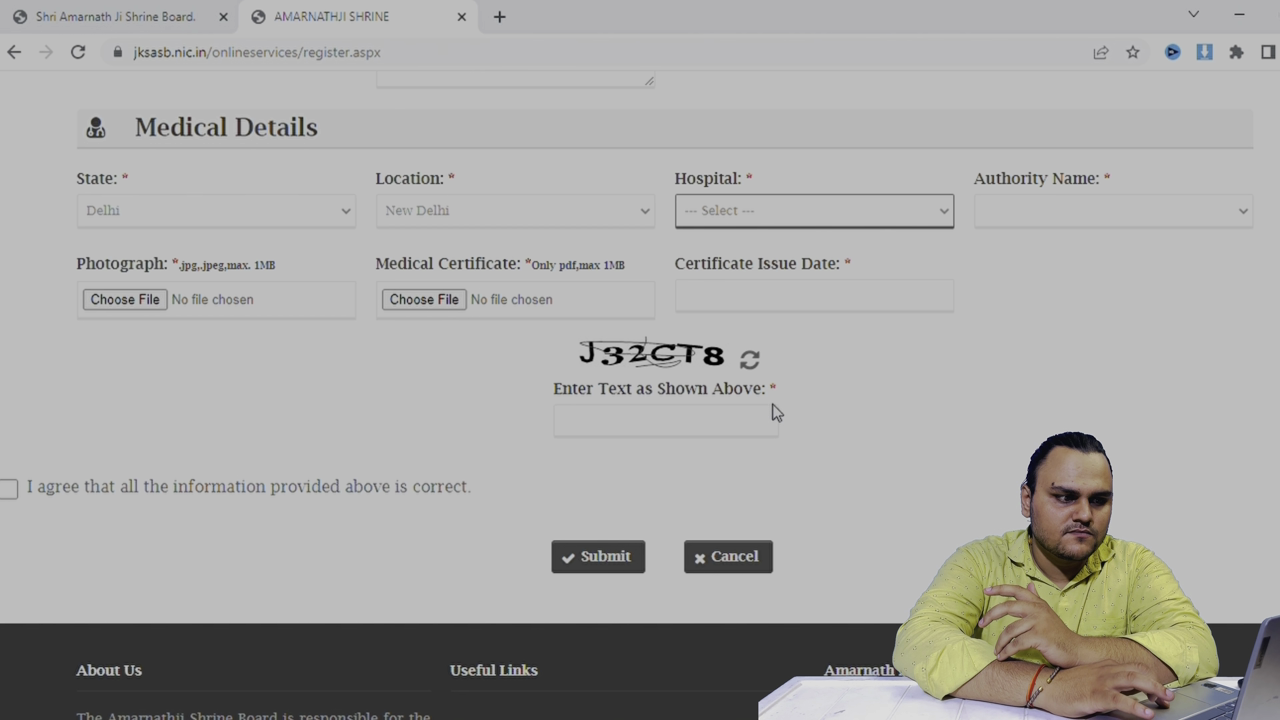
{"action": "key", "text": "Down"}
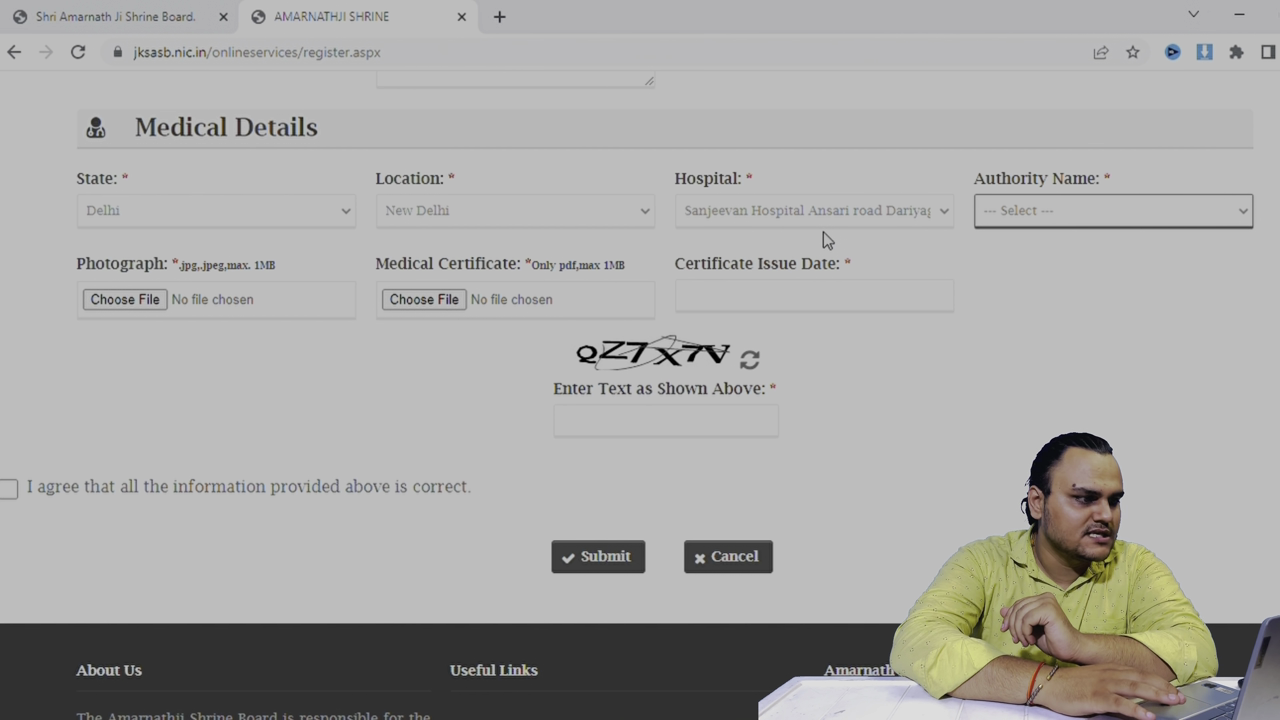
Set the medical certificate issue date to 26 May 2023 and try to submit the registration form.
{"action": "left_click", "coordinate": [276, 446]}
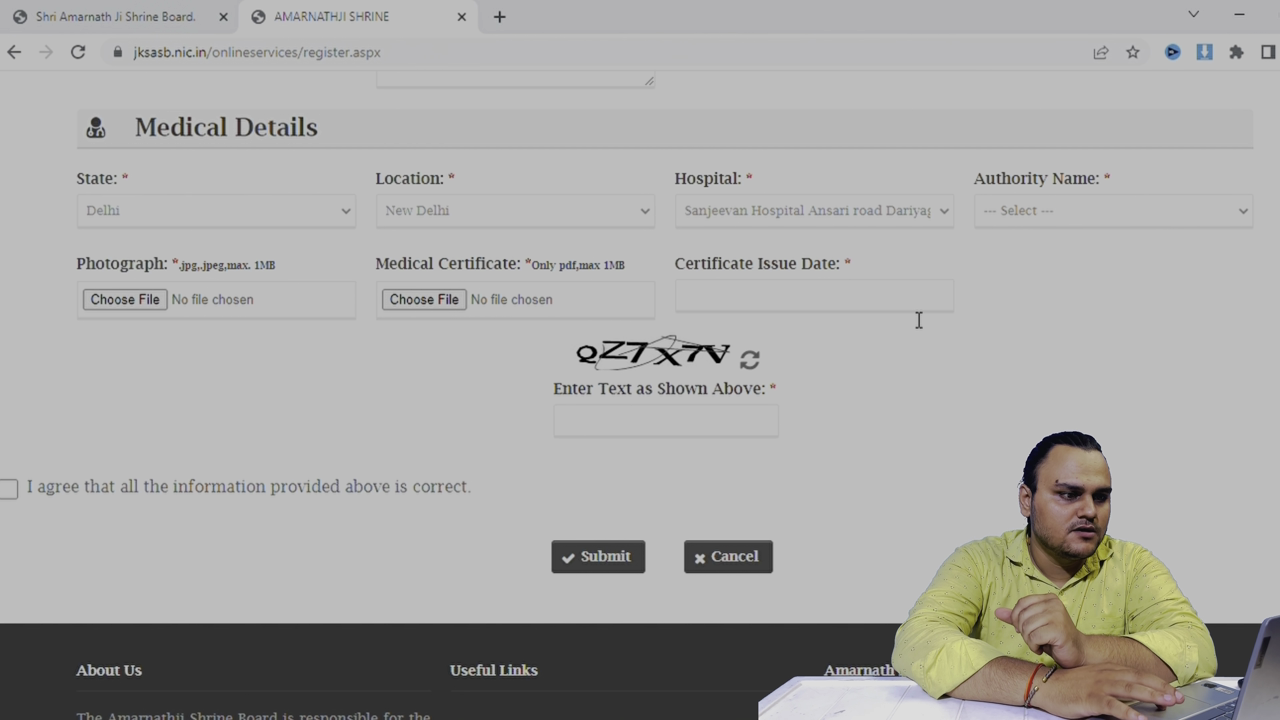
{"action": "left_click", "coordinate": [866, 306]}
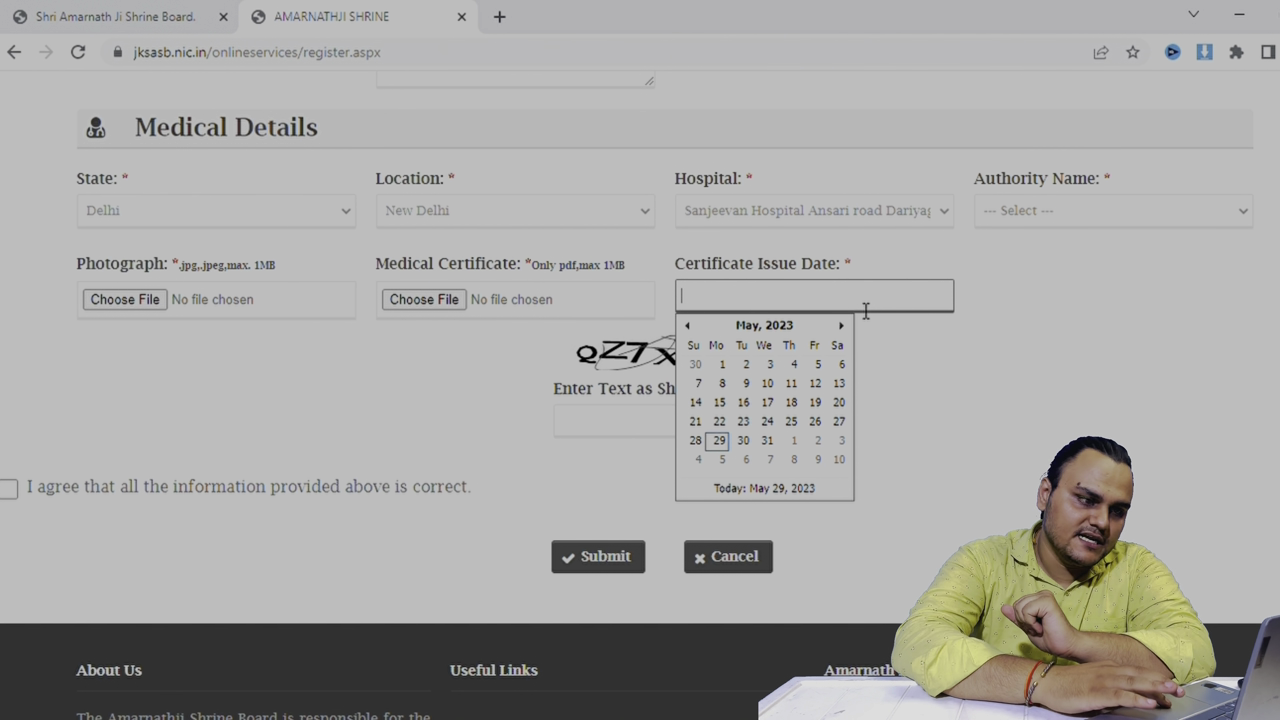
{"action": "left_click", "coordinate": [815, 423]}
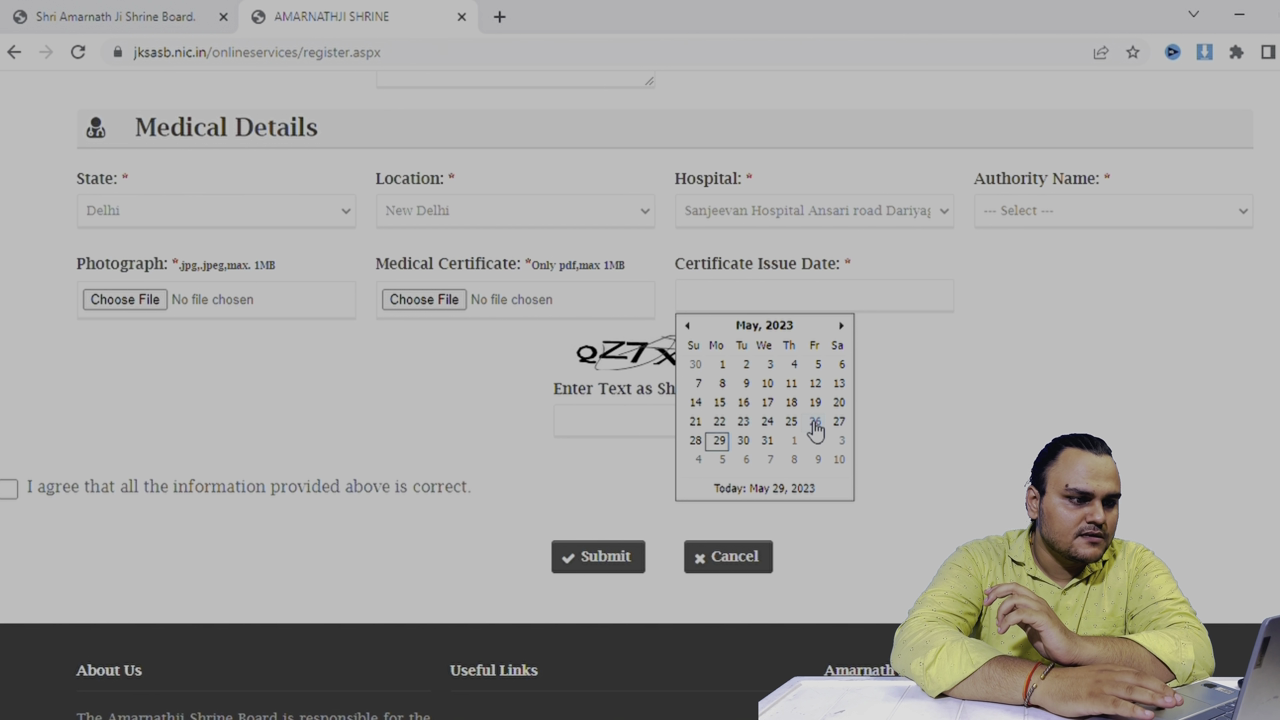
{"action": "left_click", "coordinate": [724, 362]}
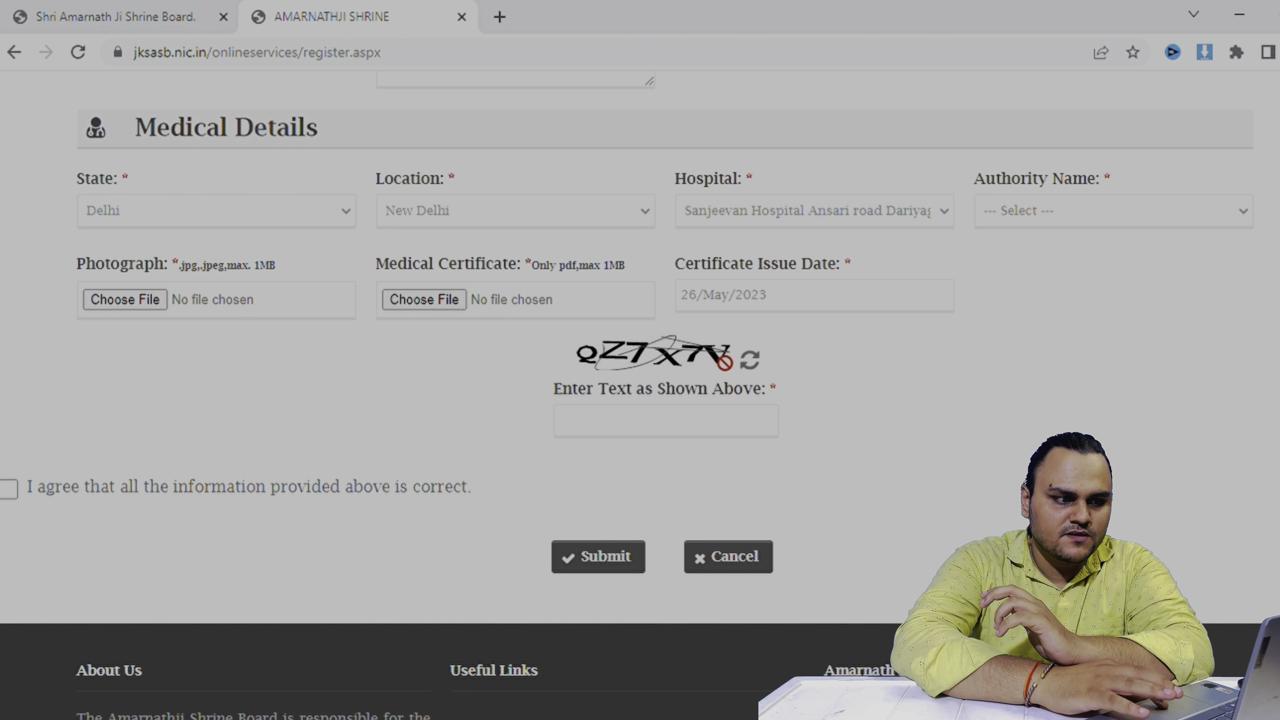
{"action": "left_click", "coordinate": [608, 572]}
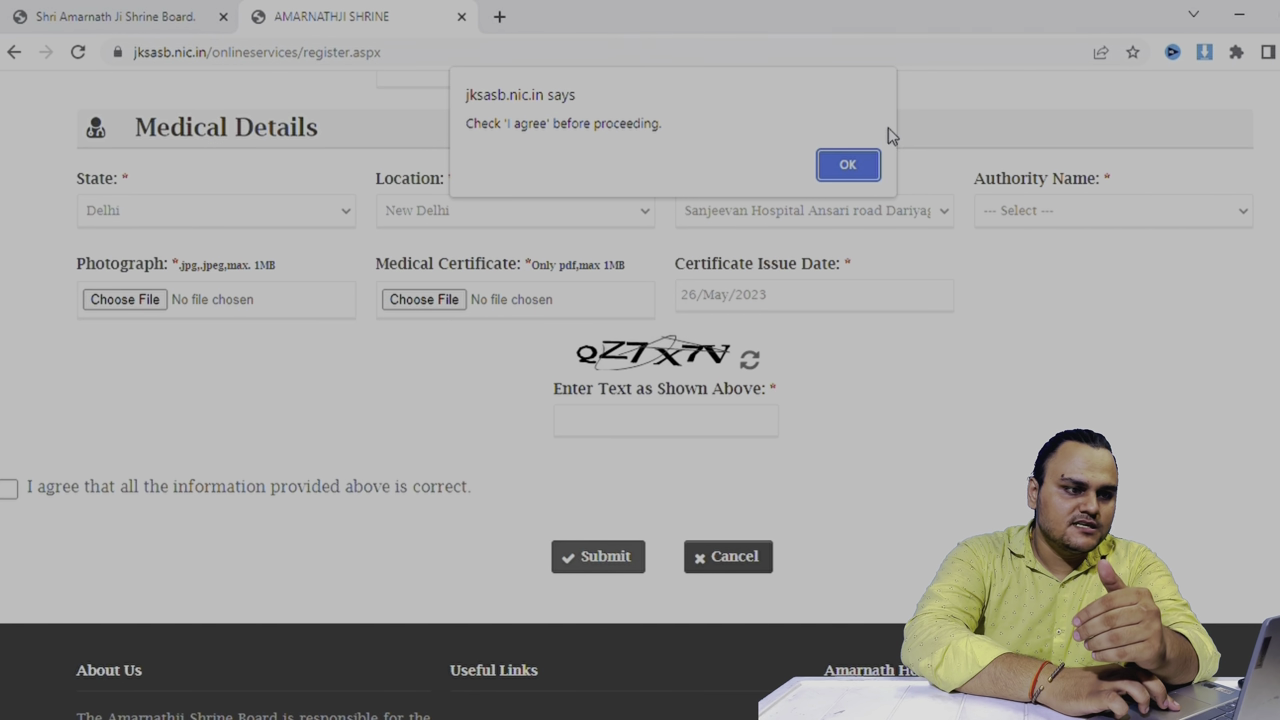
{"action": "left_click", "coordinate": [866, 166]}
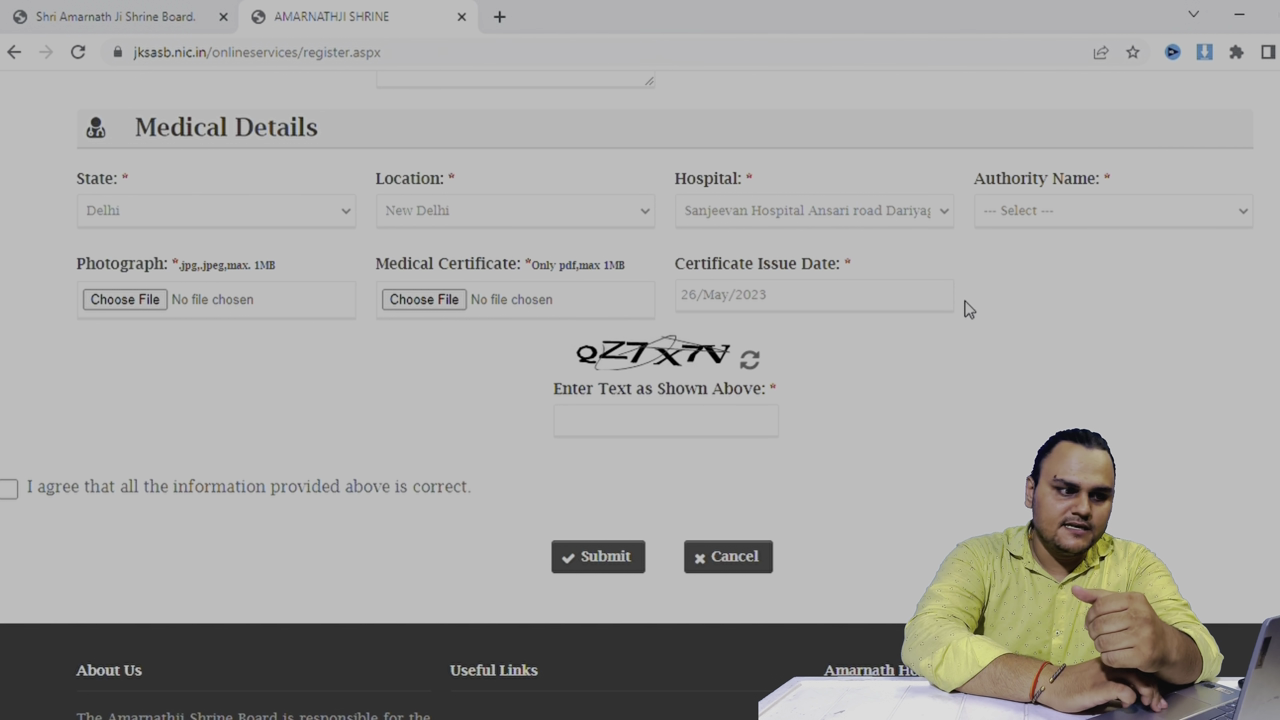
Go back to the Shrine Board site's open home page and reach the Make Payment page through its online services.
{"action": "scroll", "coordinate": [966, 309], "scroll_direction": "up", "scroll_amount": 15}
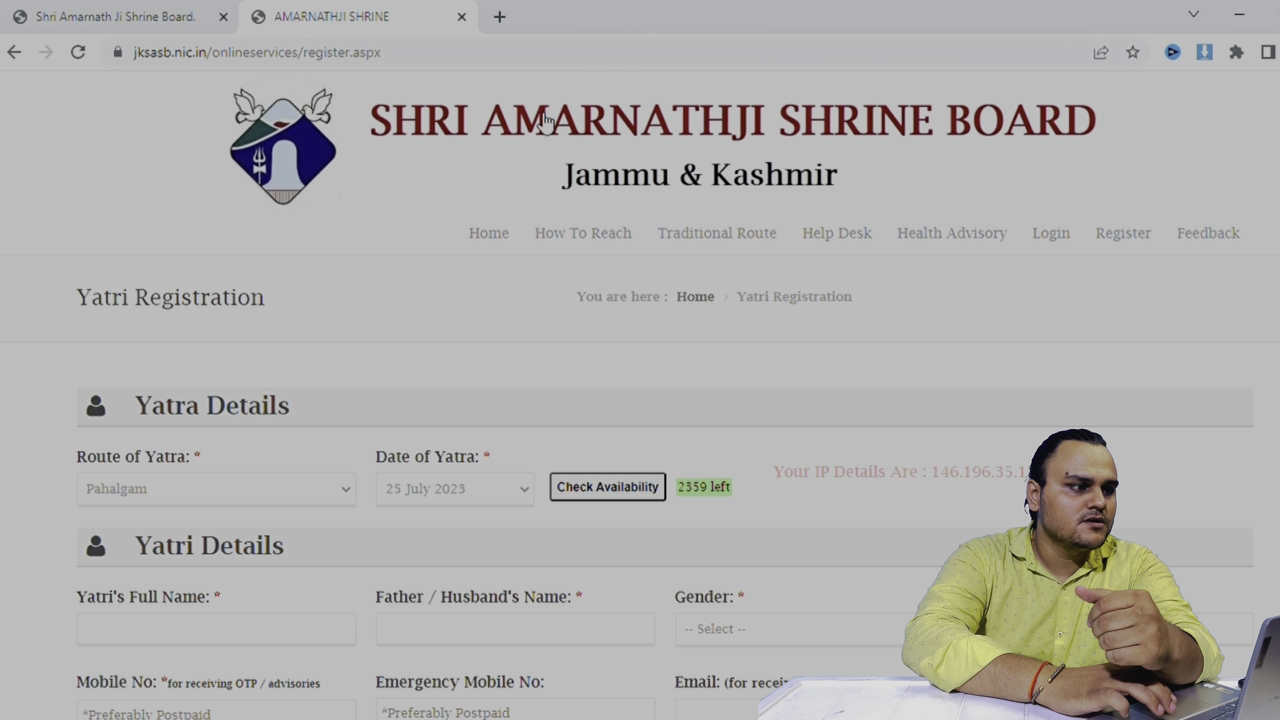
{"action": "left_click", "coordinate": [160, 17]}
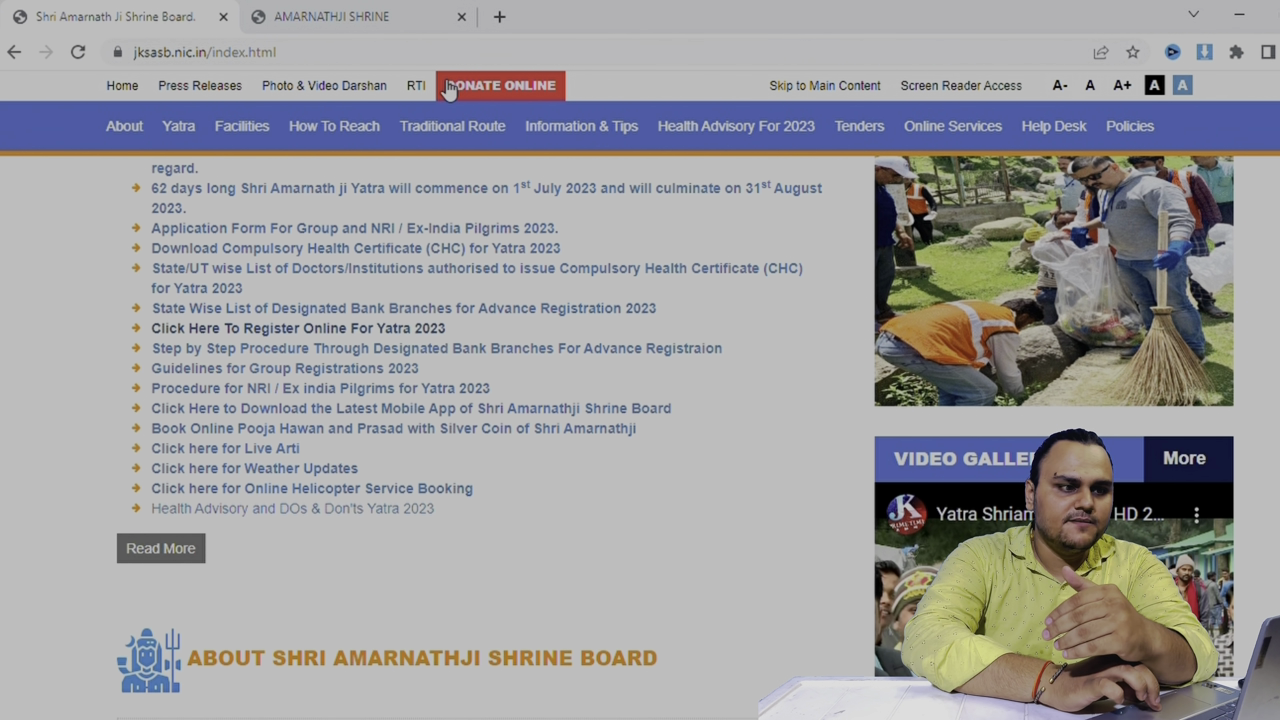
{"action": "scroll", "coordinate": [965, 150], "scroll_direction": "up", "scroll_amount": 1}
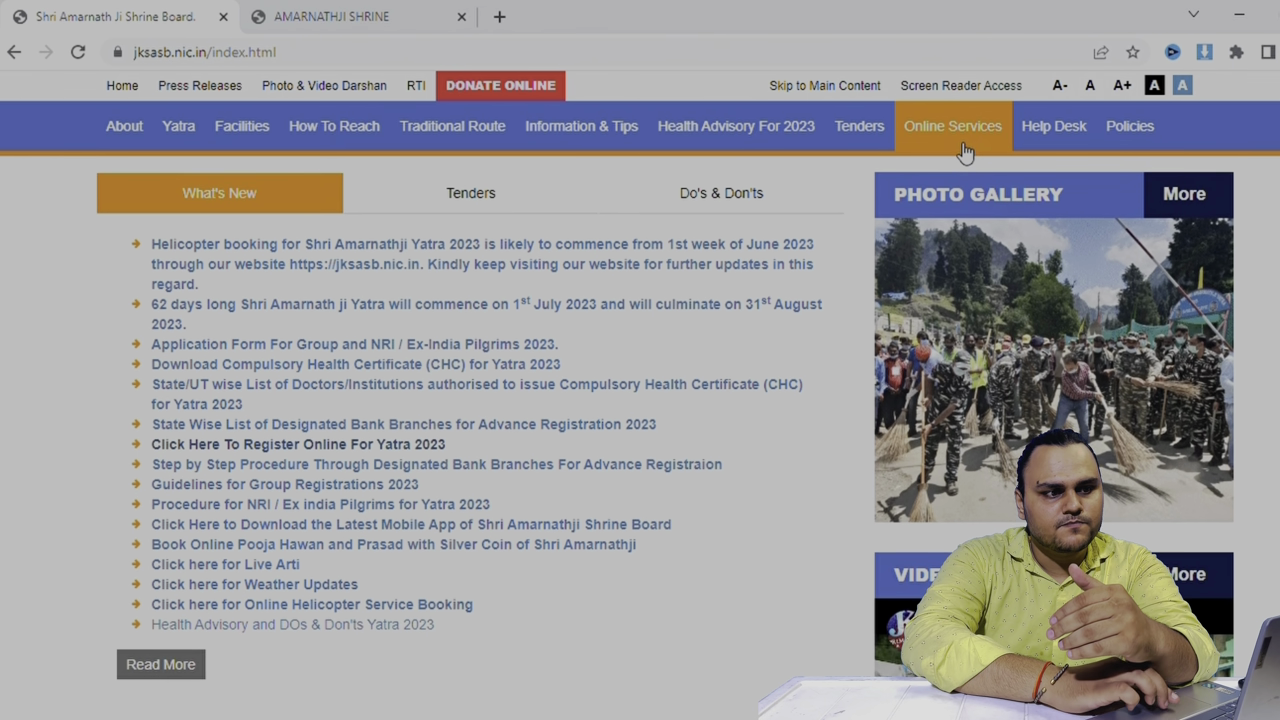
{"action": "scroll", "coordinate": [965, 150], "scroll_direction": "up", "scroll_amount": 2}
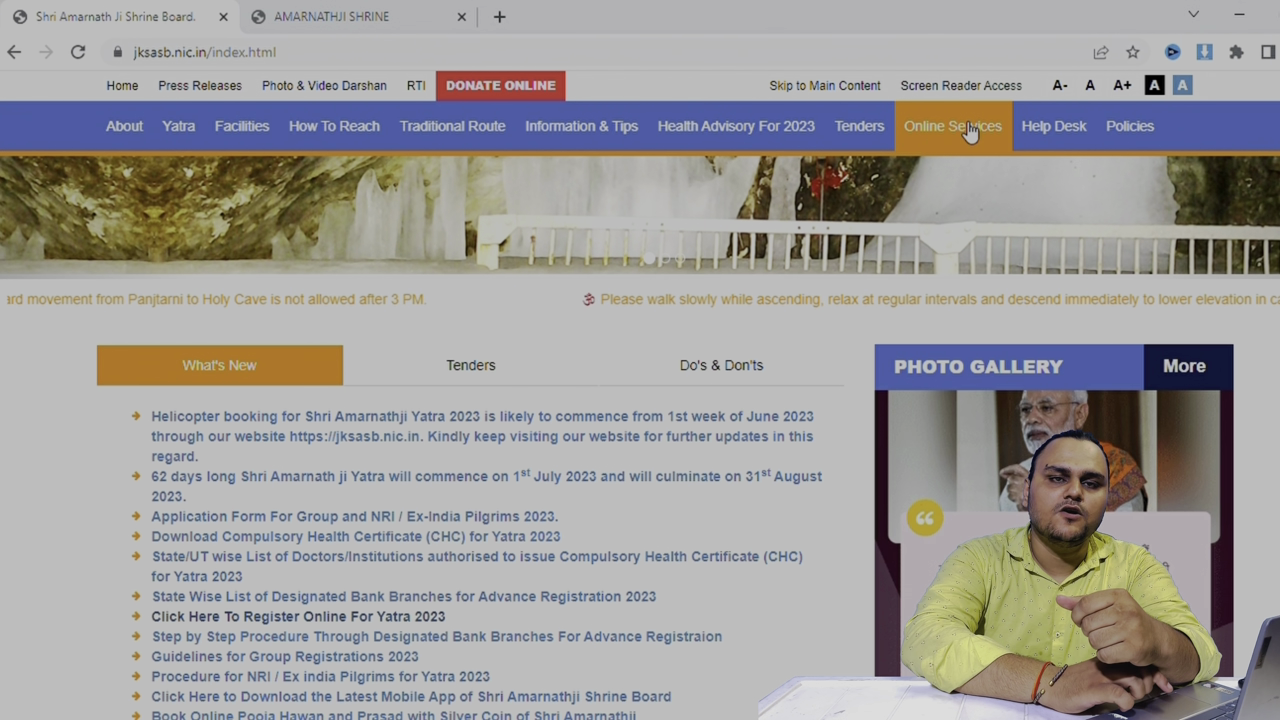
{"action": "left_click", "coordinate": [964, 128]}
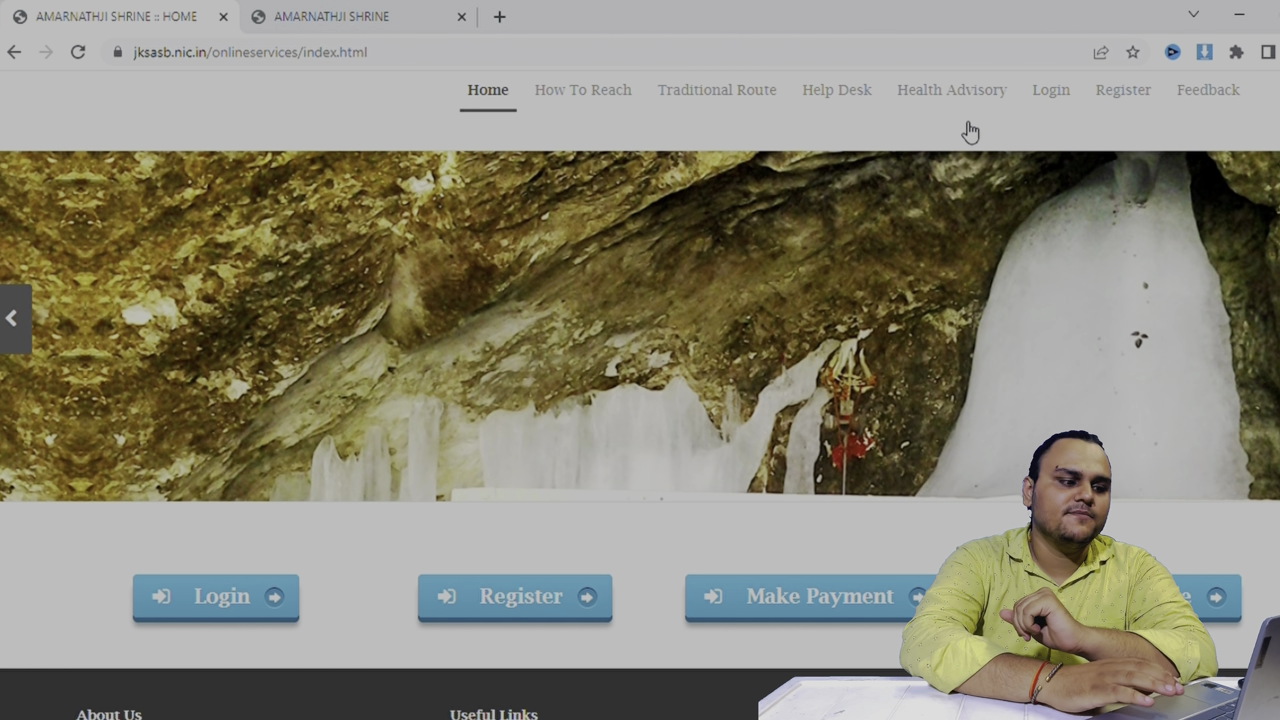
{"action": "left_click", "coordinate": [866, 605]}
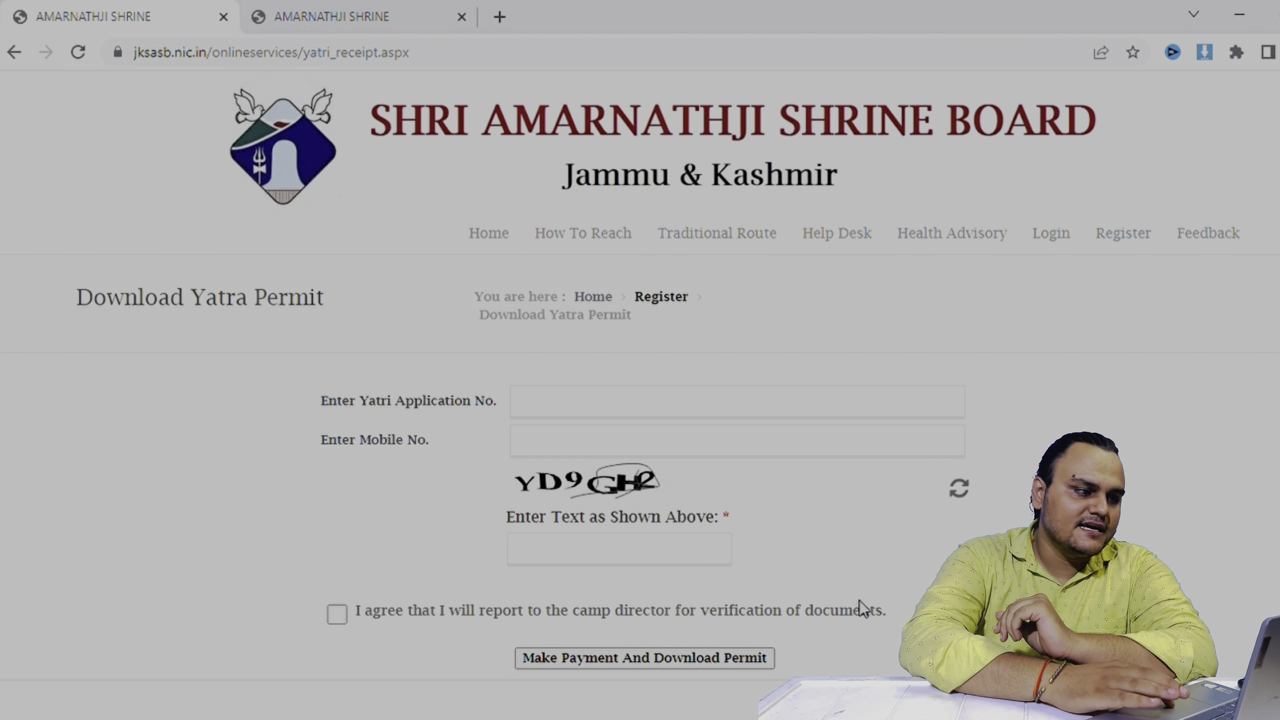
Go through the application number, mobile number and captcha fields of the yatra permit form, and agree to report to the camp director.
{"action": "left_click", "coordinate": [564, 414]}
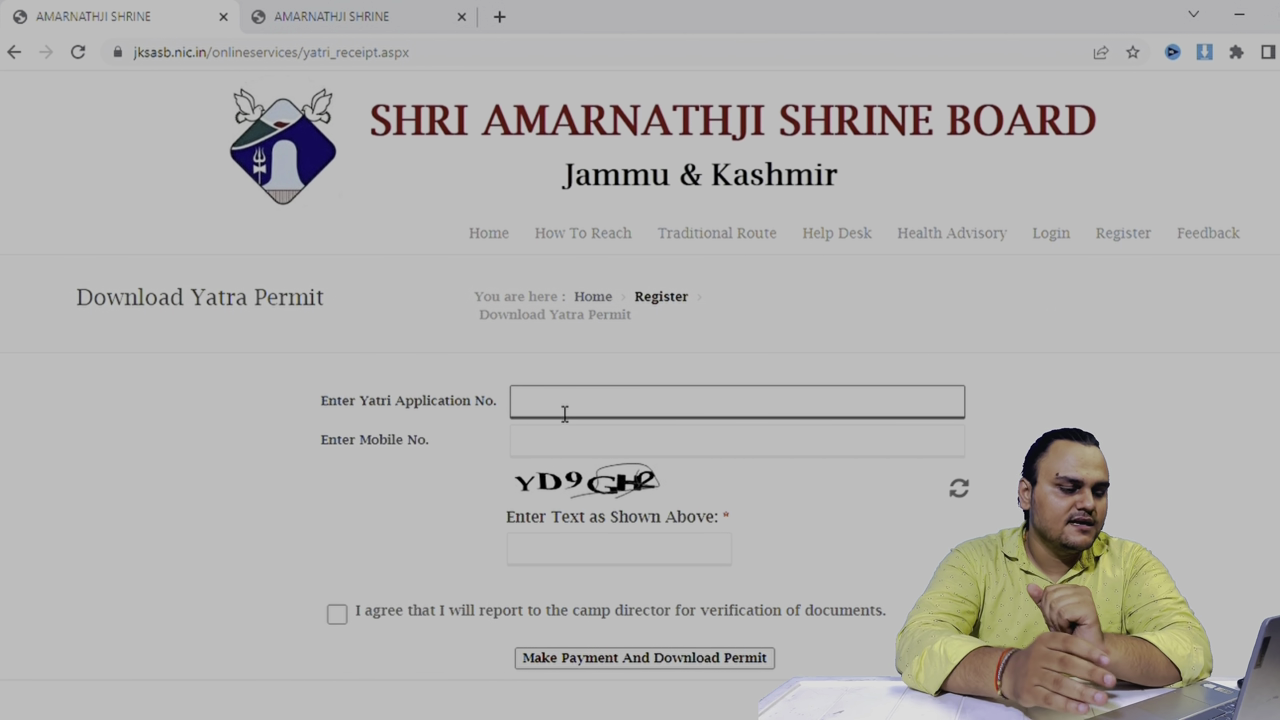
{"action": "left_click", "coordinate": [562, 449]}
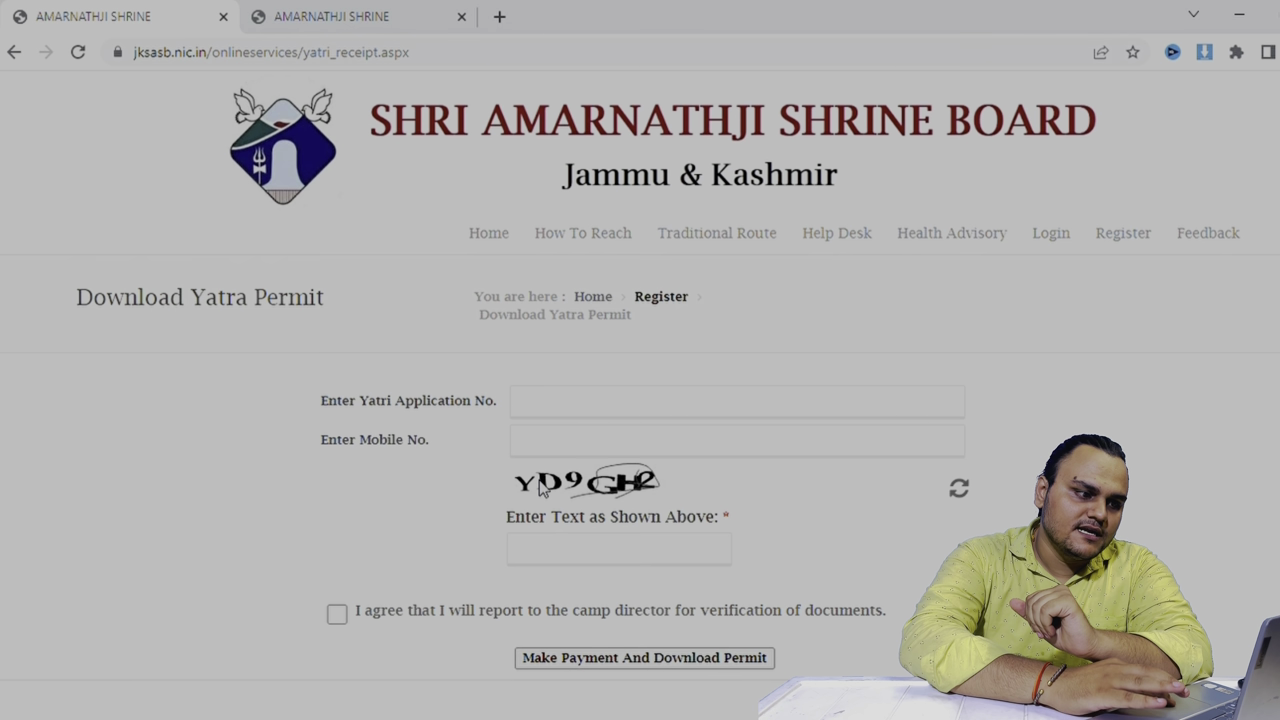
{"action": "left_click", "coordinate": [552, 561]}
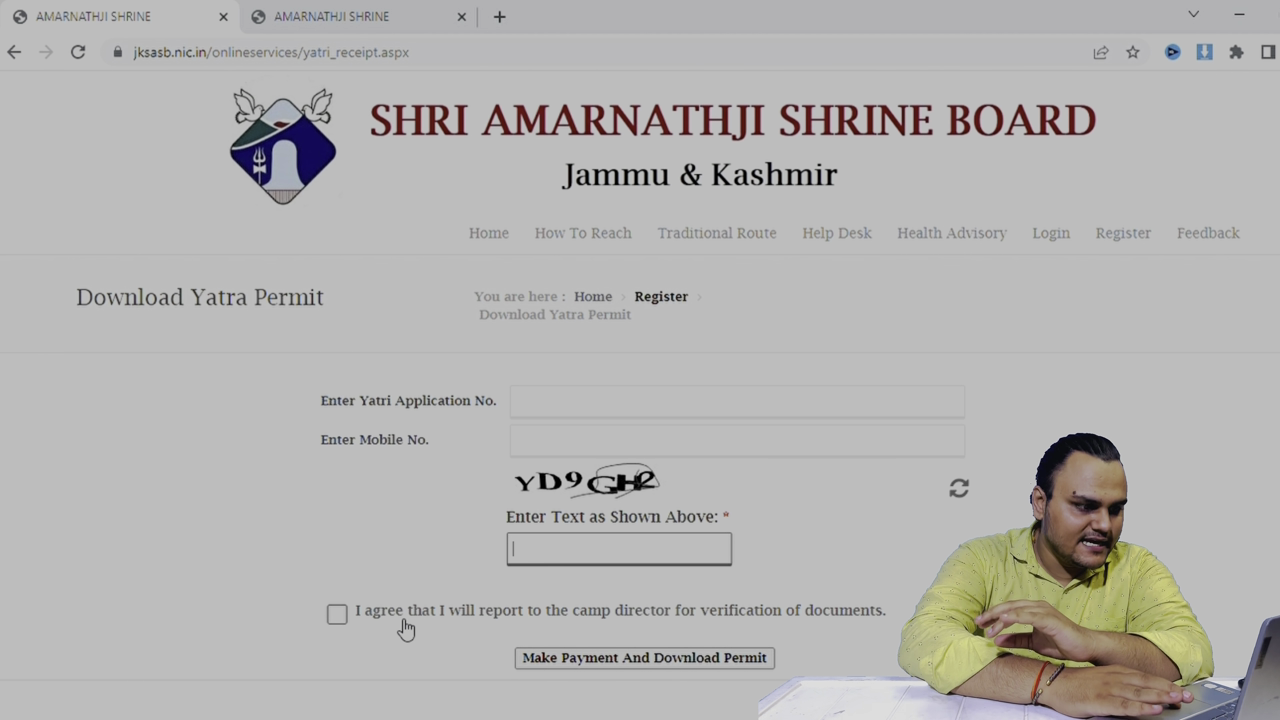
{"action": "left_click", "coordinate": [345, 620]}
{"action": "scroll", "coordinate": [430, 610], "scroll_direction": "down", "scroll_amount": 3}
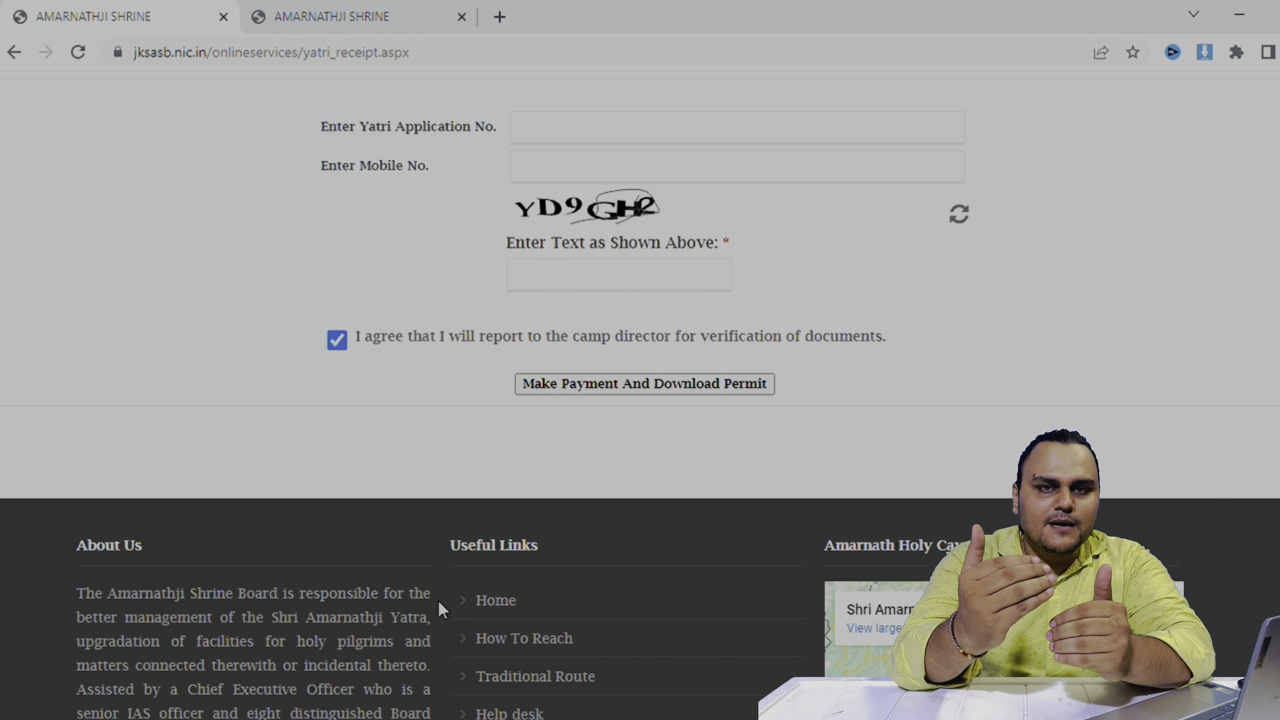
Reopen the Make Payment page from the online services home page and return to that home page.
{"action": "scroll", "coordinate": [439, 608], "scroll_direction": "up", "scroll_amount": 3}
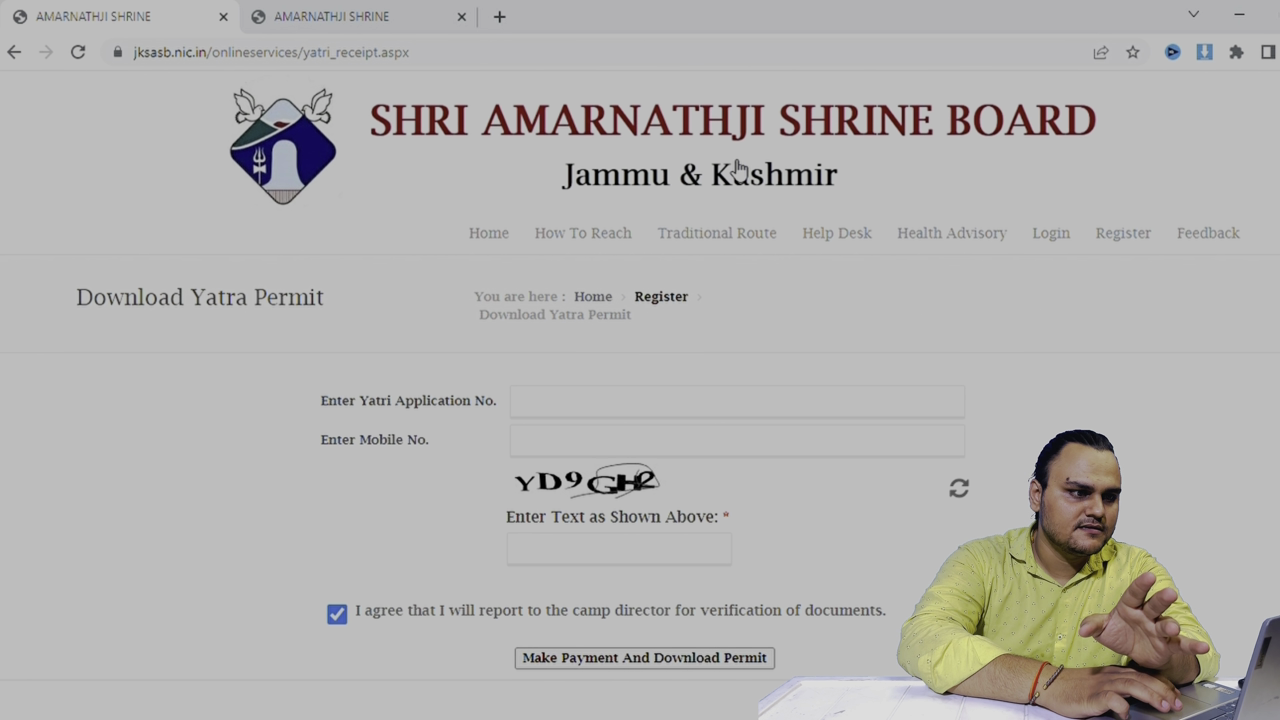
{"action": "left_click", "coordinate": [697, 120]}
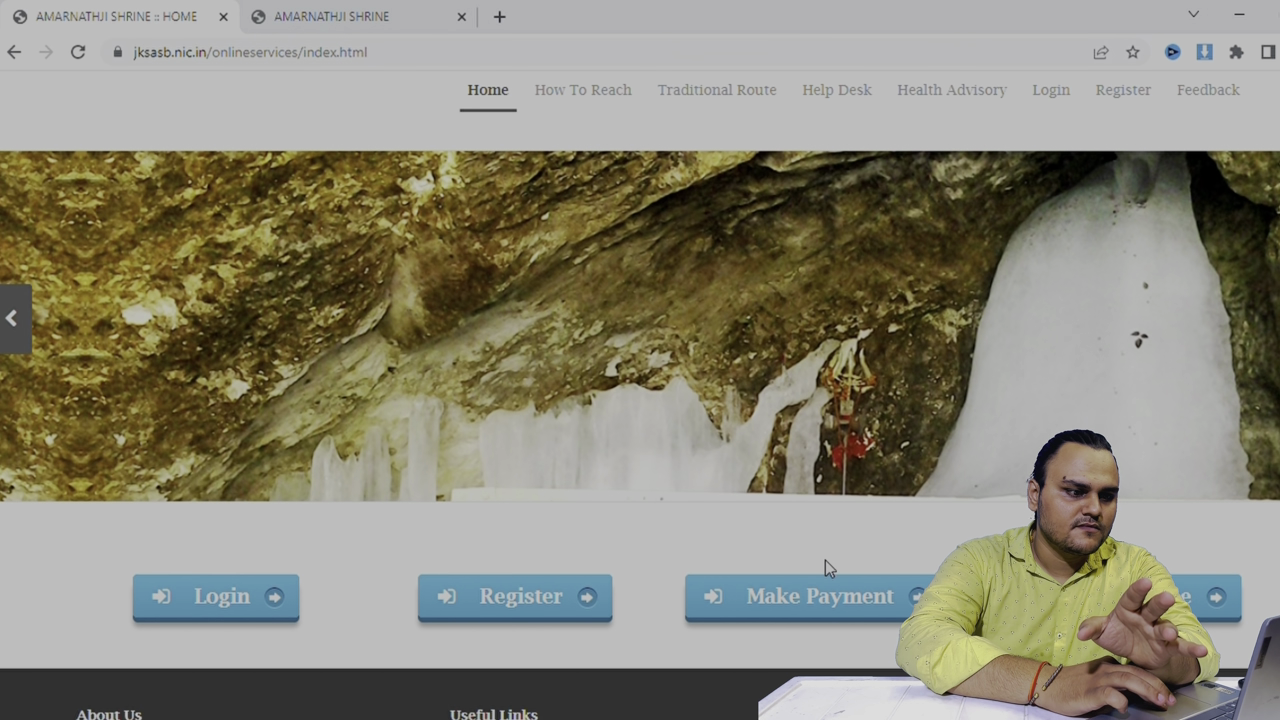
{"action": "left_click", "coordinate": [820, 600]}
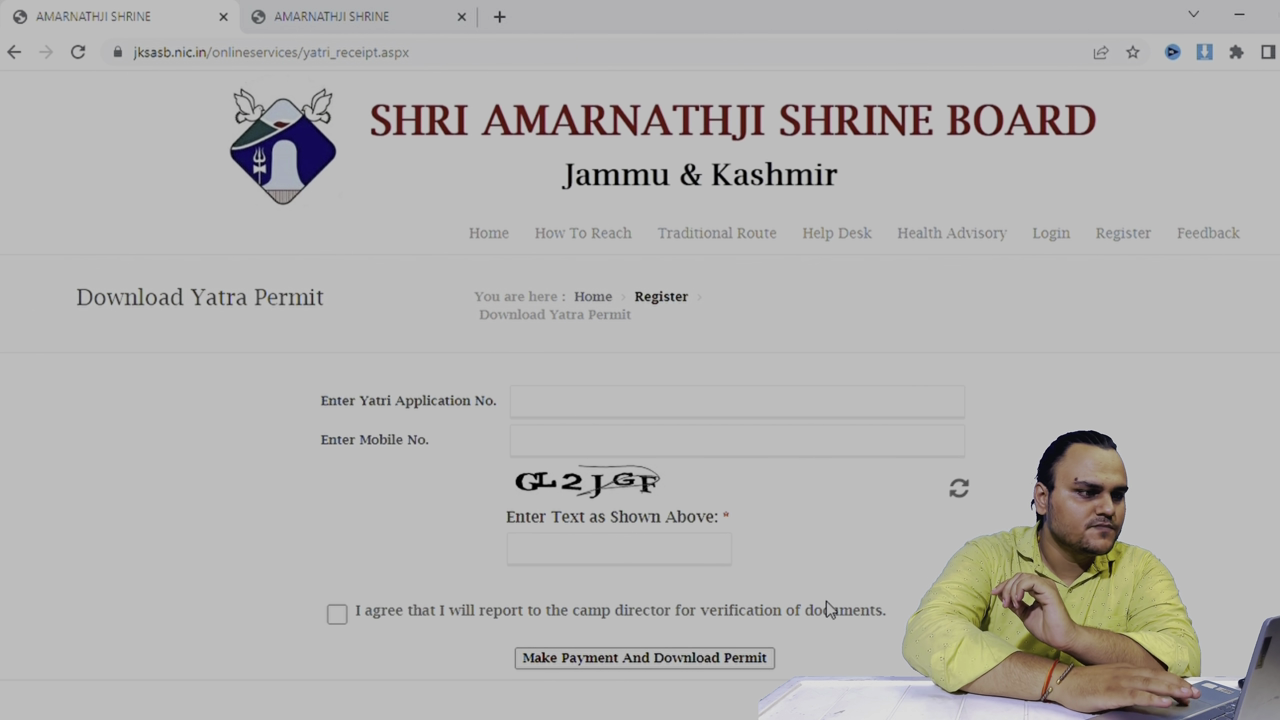
{"action": "left_click", "coordinate": [488, 140]}
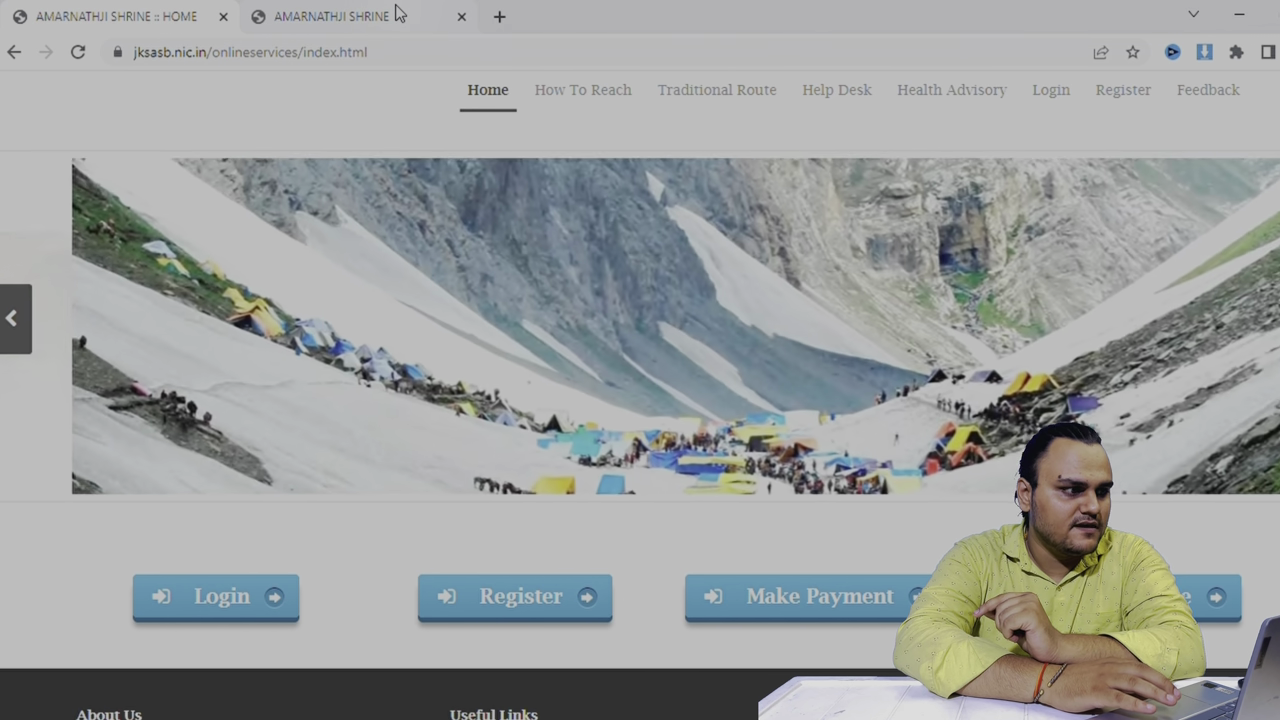
In place of the registration page, search Google for "amarnath yatra registration form pdf" and open the Shri Amarnathji Yatra 2023 application form PDF.
{"action": "left_click", "coordinate": [398, 14]}
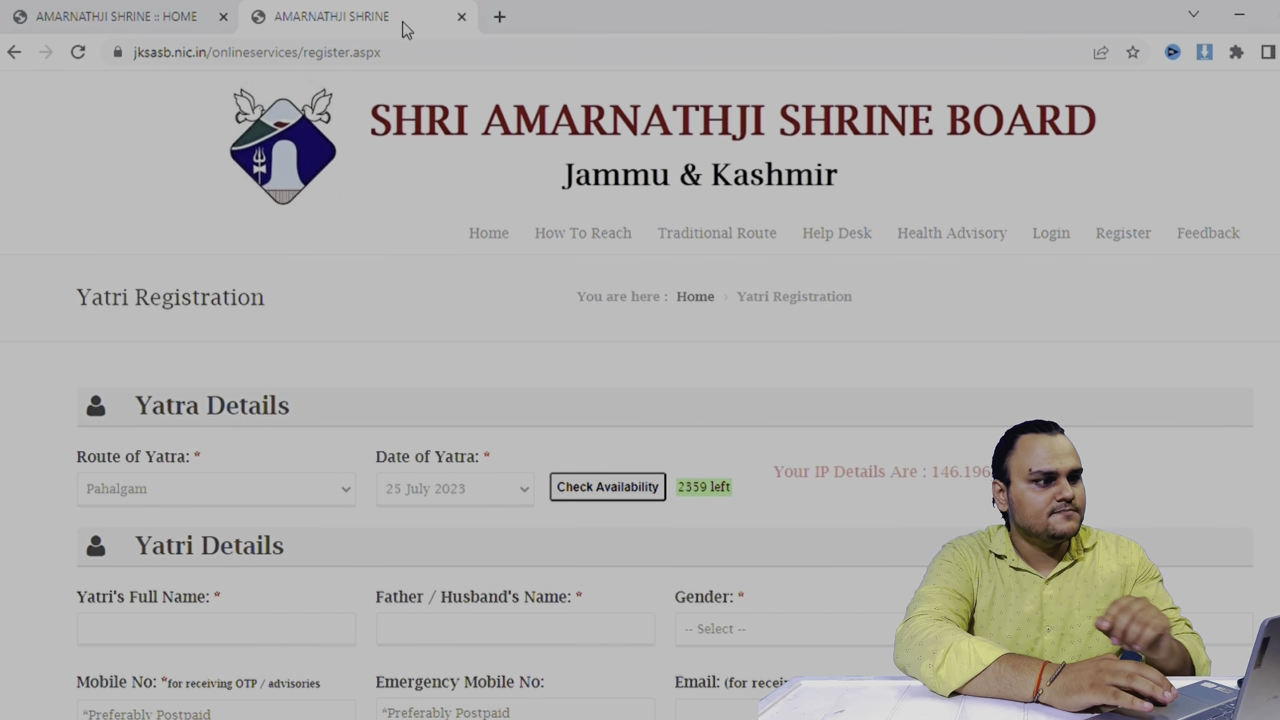
{"action": "left_click", "coordinate": [414, 51]}
{"action": "type", "text": "goo"}
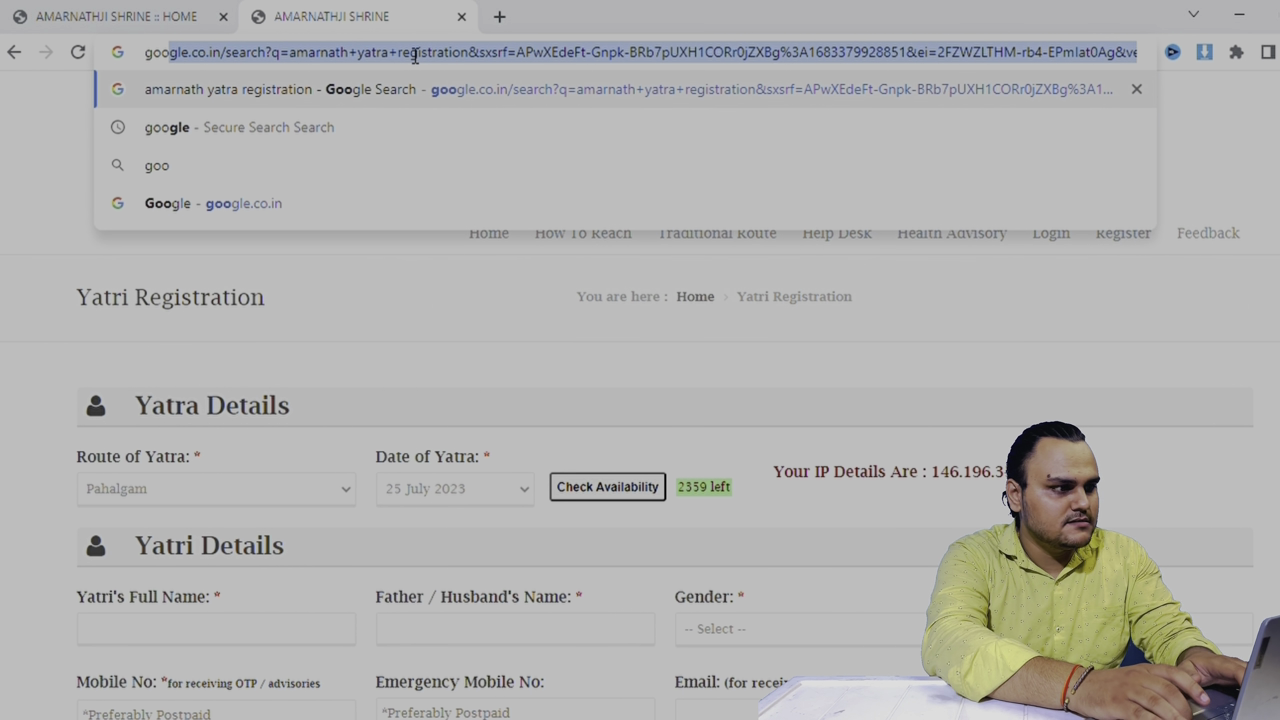
{"action": "type", "text": "gl"}
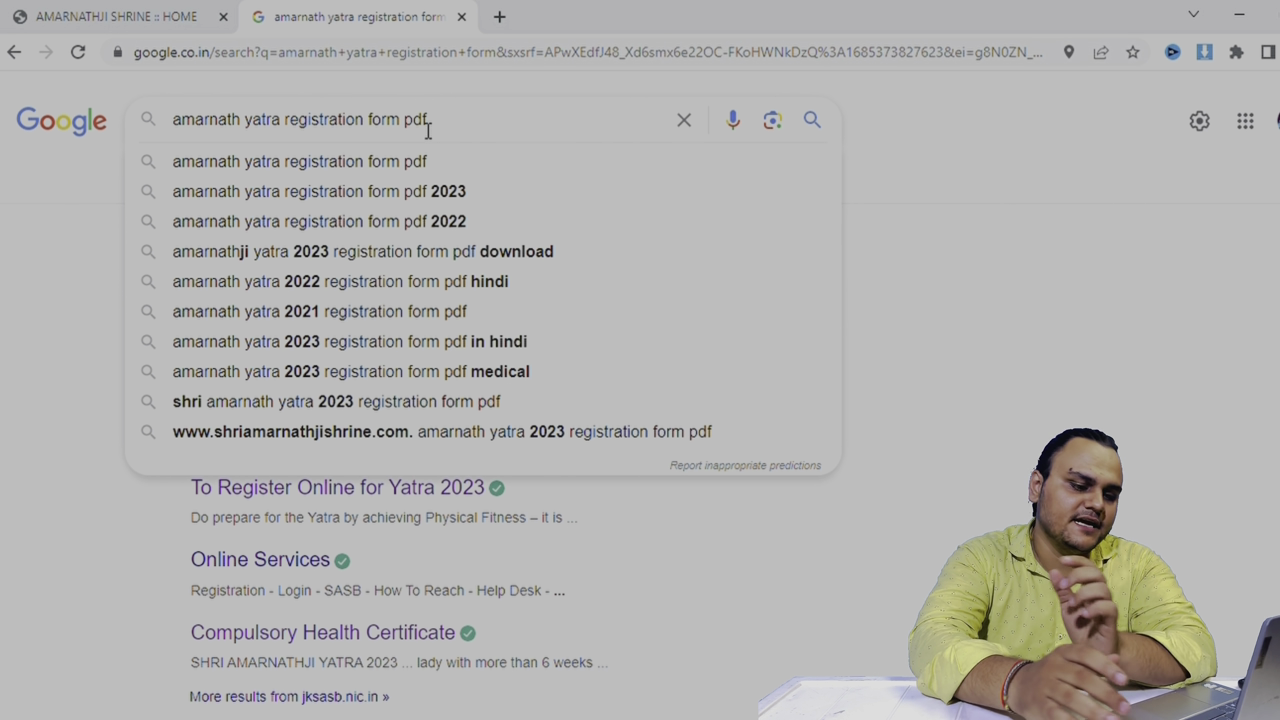
{"action": "key", "text": "Return"}
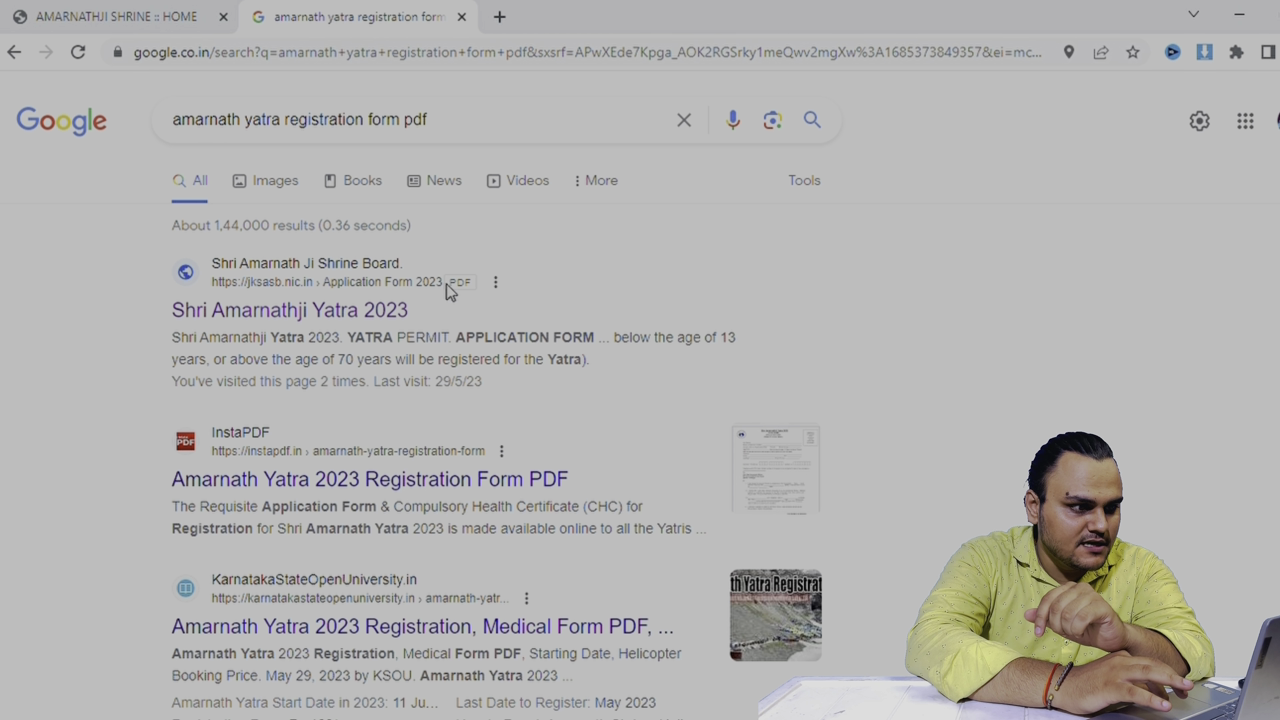
{"action": "left_click", "coordinate": [396, 311]}
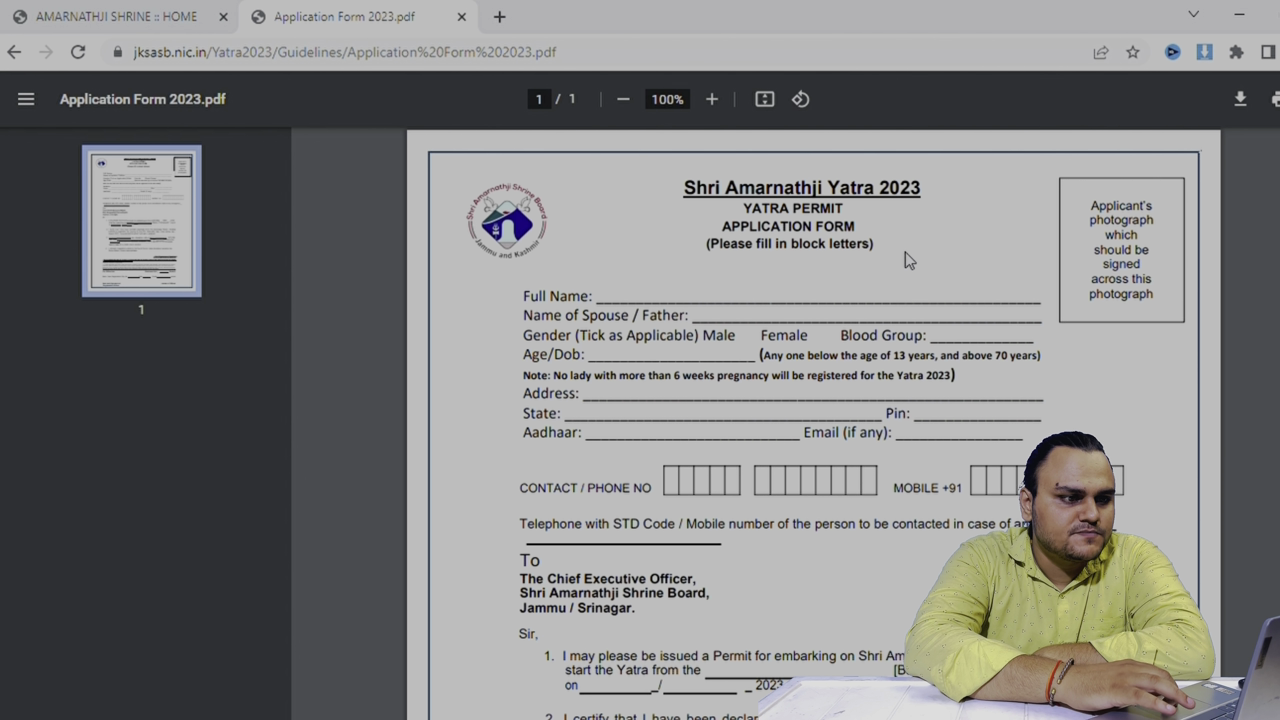
Examine the application form's contact details, route and date, nominee declaration and signature sections, and return to the online services home page.
{"action": "scroll", "coordinate": [908, 260], "scroll_direction": "down", "scroll_amount": 1}
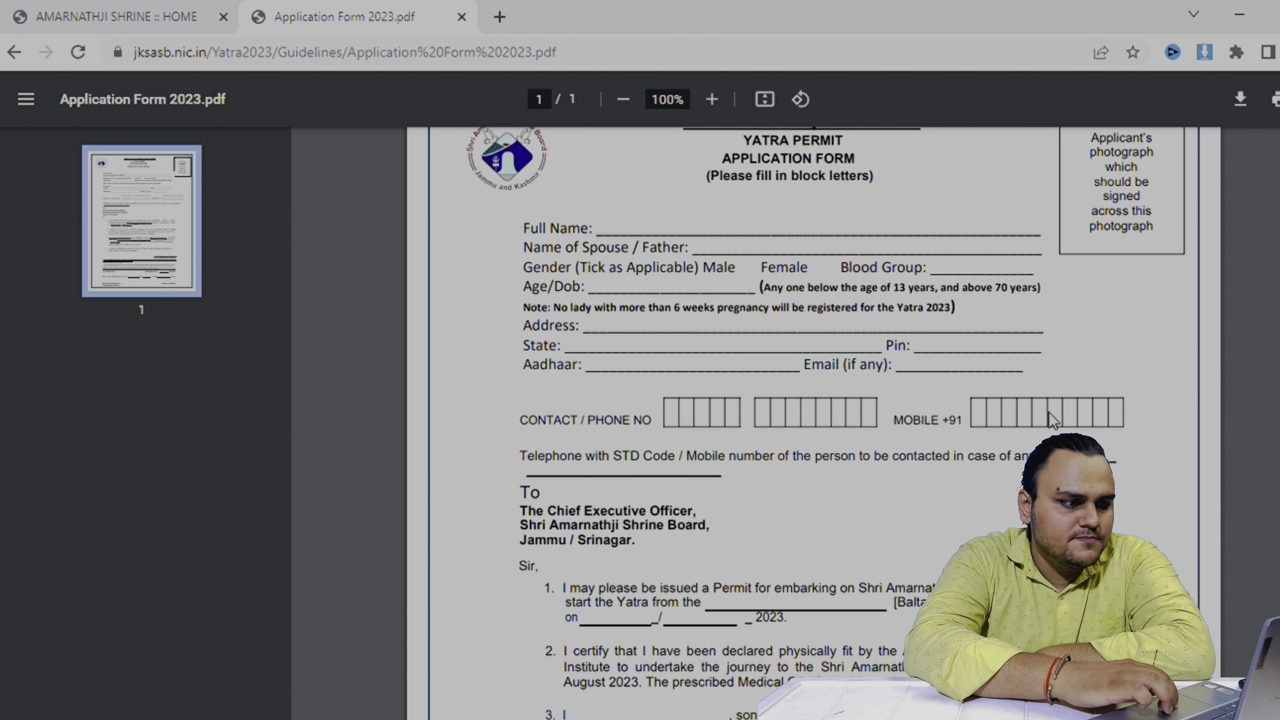
{"action": "scroll", "coordinate": [950, 560], "scroll_direction": "down", "scroll_amount": 1}
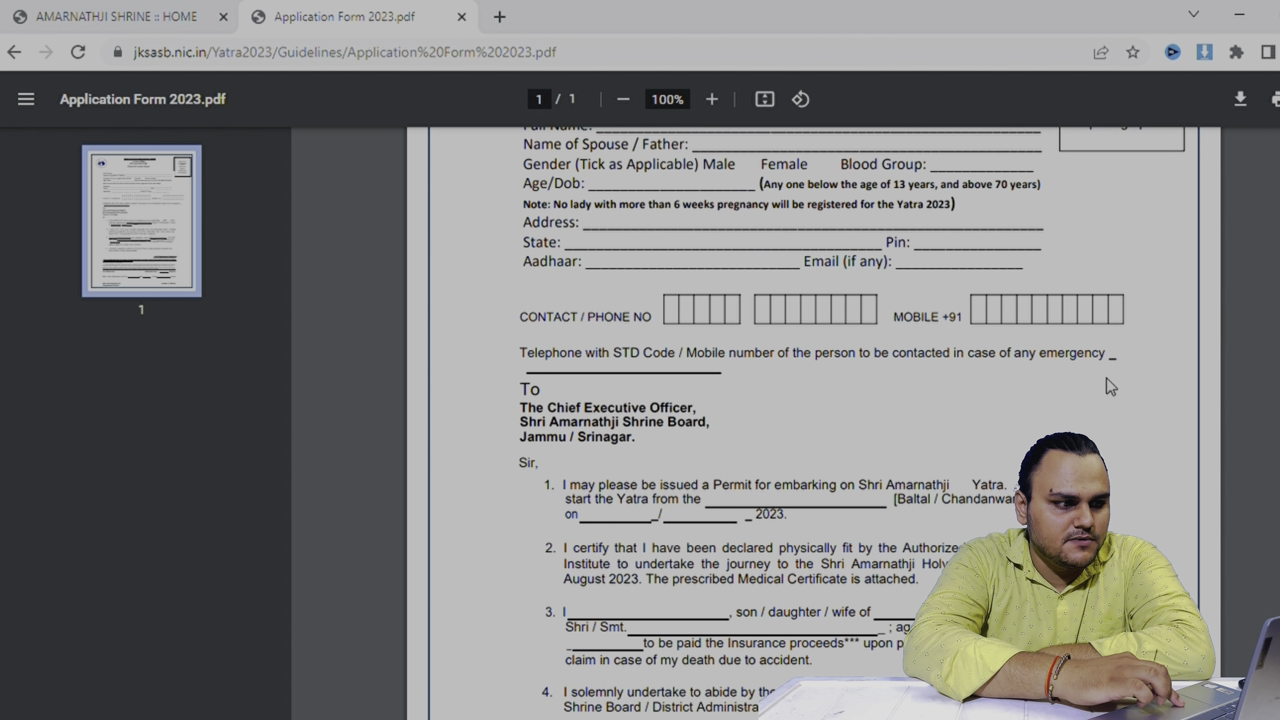
{"action": "scroll", "coordinate": [687, 511], "scroll_direction": "down", "scroll_amount": 1}
{"action": "scroll", "coordinate": [687, 511], "scroll_direction": "down", "scroll_amount": 2}
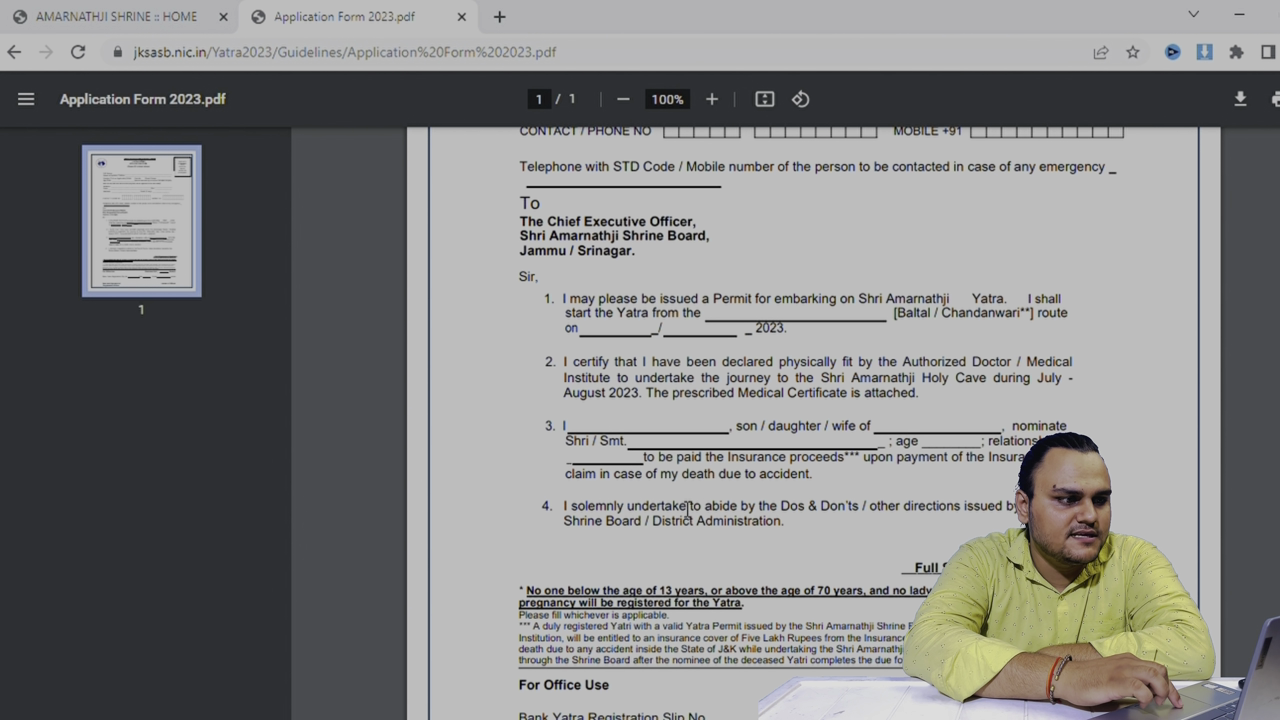
{"action": "double_click", "coordinate": [925, 318]}
{"action": "left_click_drag", "start_coordinate": [925, 318], "coordinate": [953, 322]}
{"action": "double_click", "coordinate": [953, 322]}
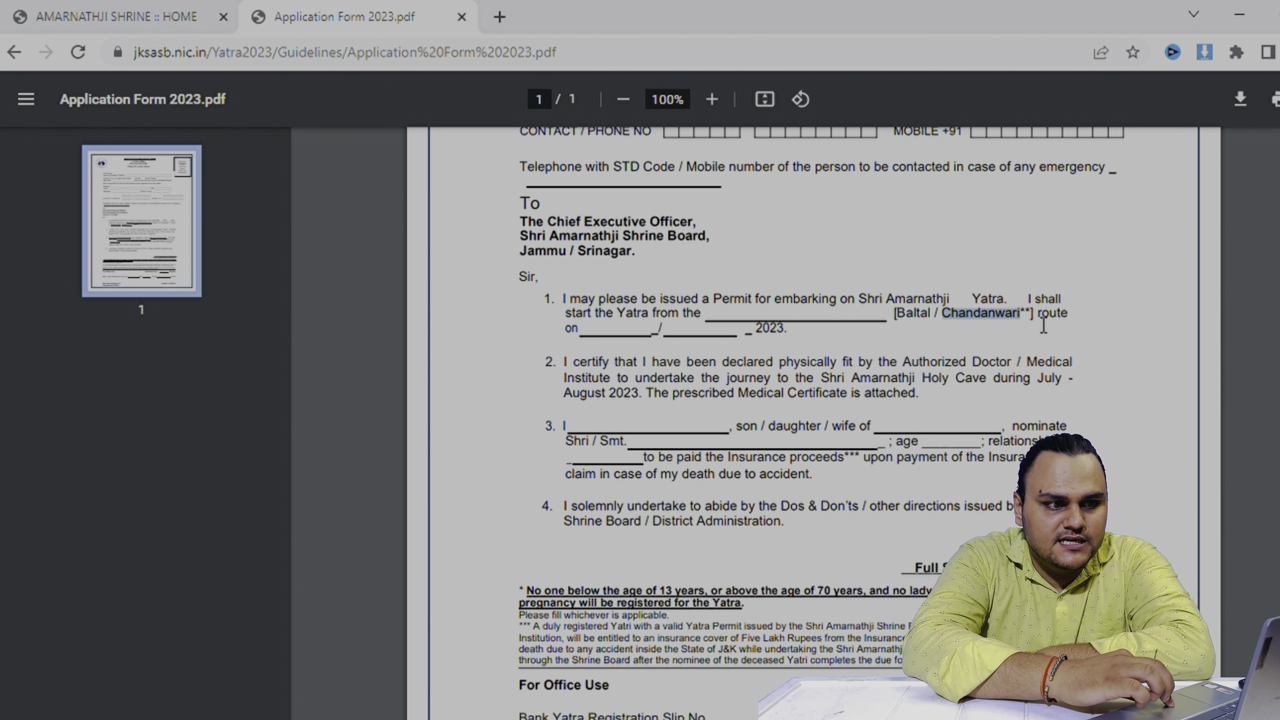
{"action": "left_click_drag", "start_coordinate": [1039, 318], "coordinate": [1085, 323]}
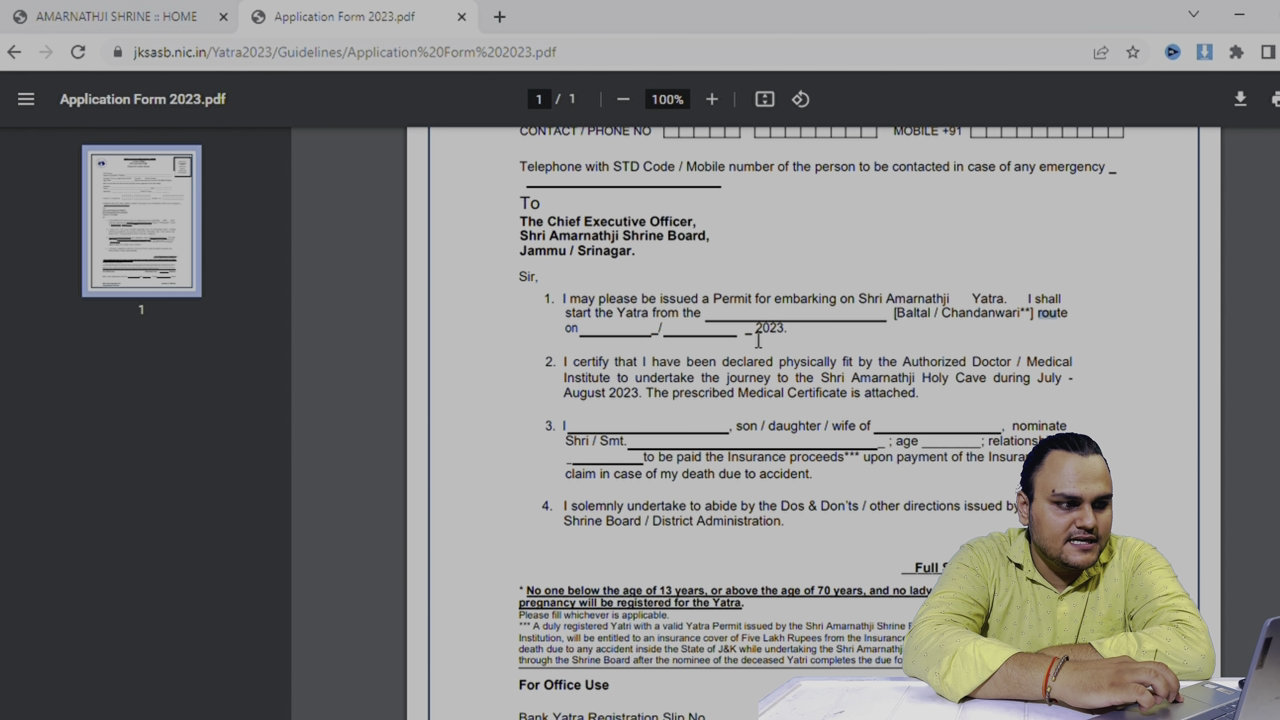
{"action": "scroll", "coordinate": [608, 340], "scroll_direction": "down", "scroll_amount": 1}
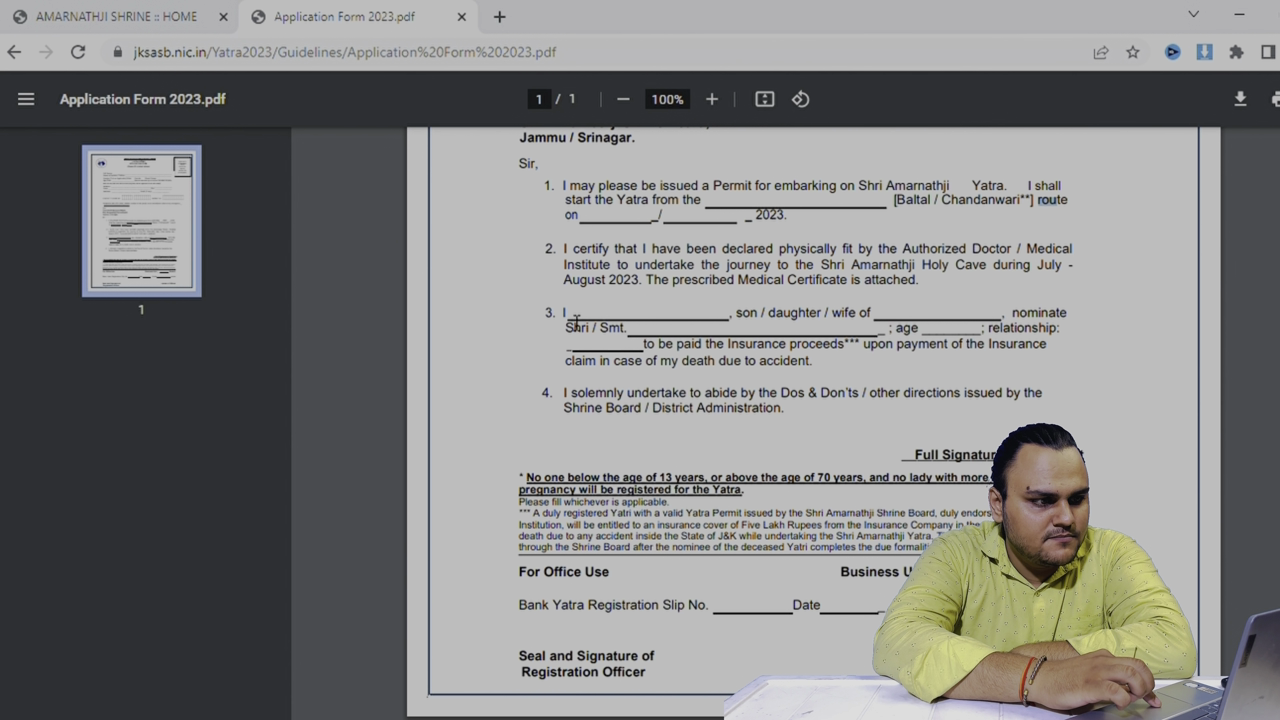
{"action": "left_click", "coordinate": [685, 314]}
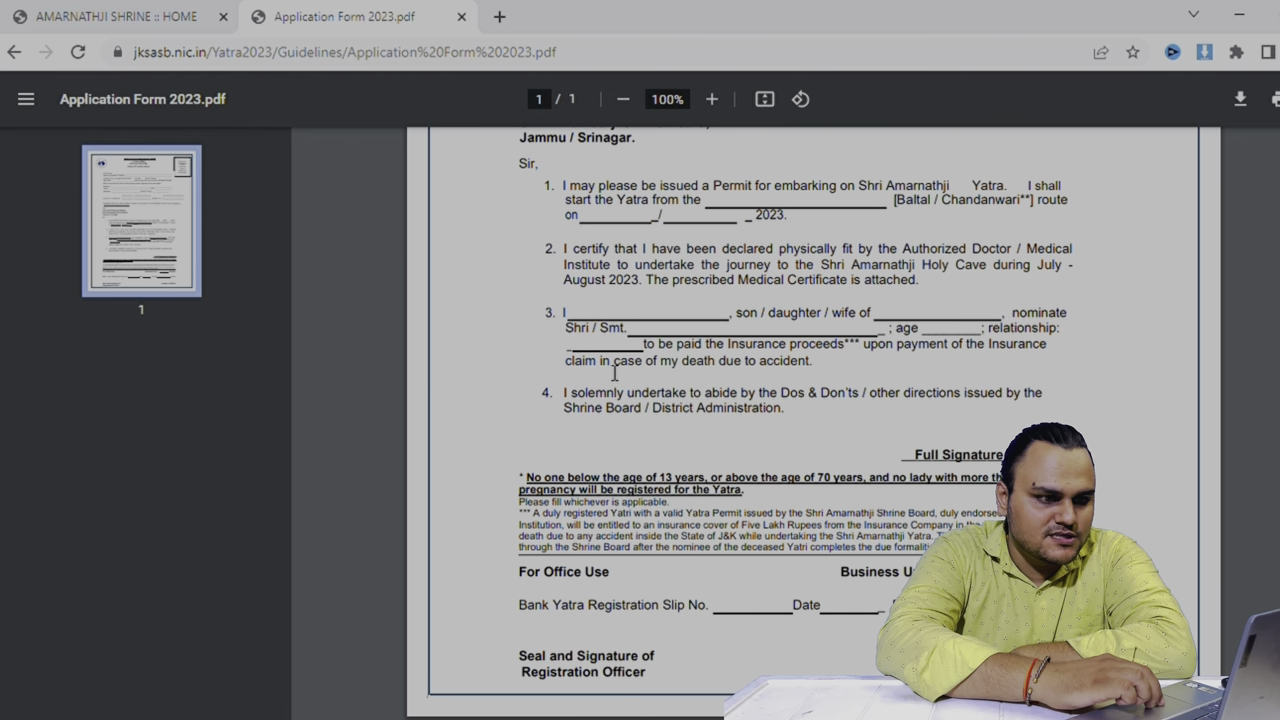
{"action": "scroll", "coordinate": [660, 404], "scroll_direction": "down", "scroll_amount": 1}
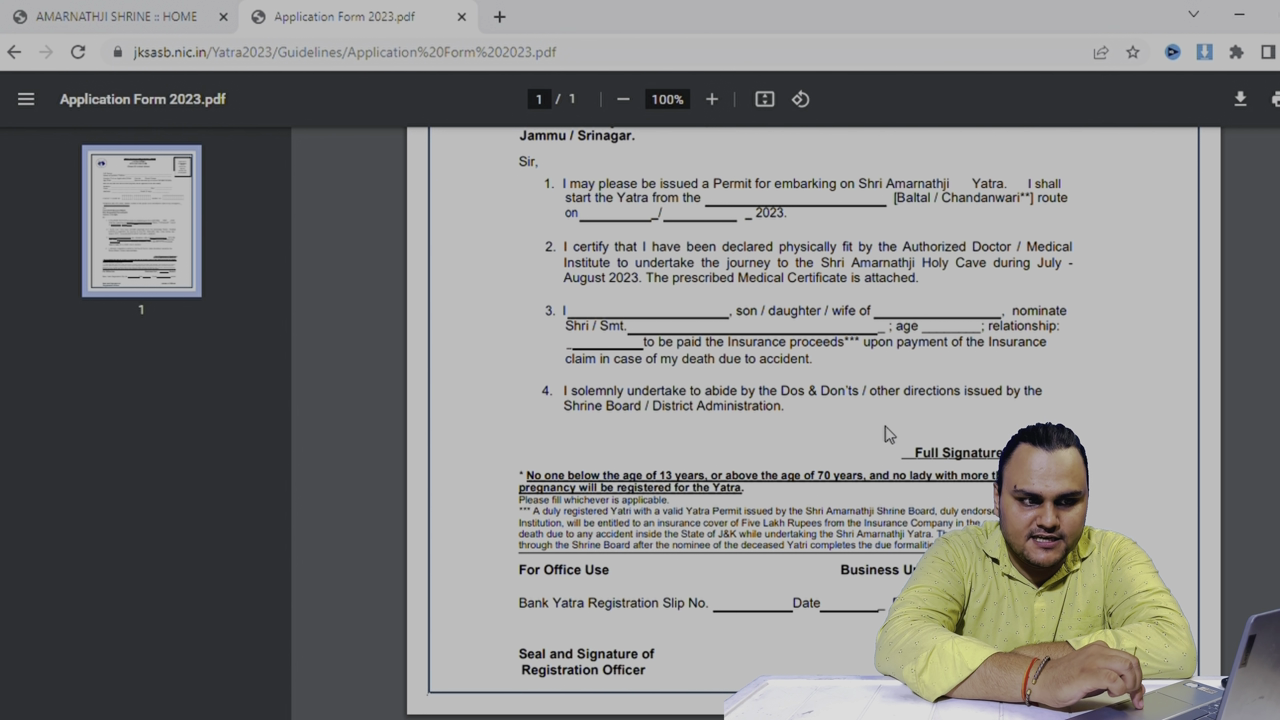
{"action": "scroll", "coordinate": [1045, 416], "scroll_direction": "up", "scroll_amount": 5}
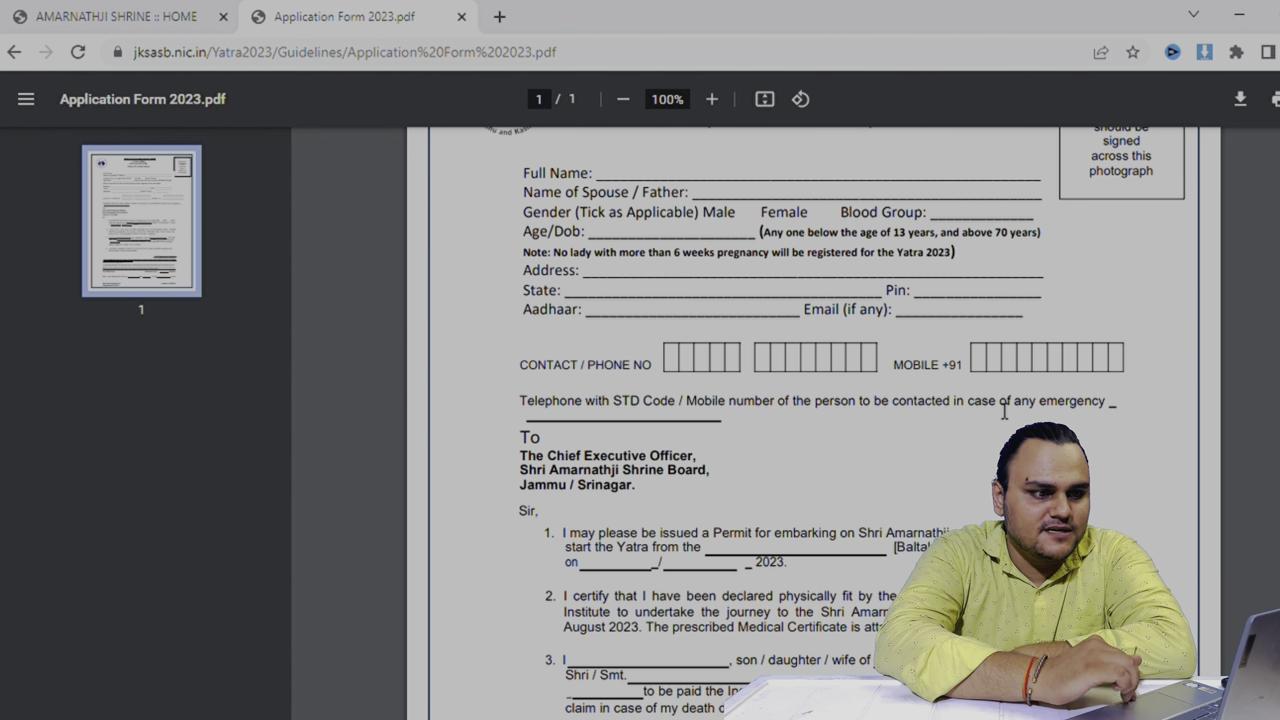
{"action": "left_click", "coordinate": [27, 12]}
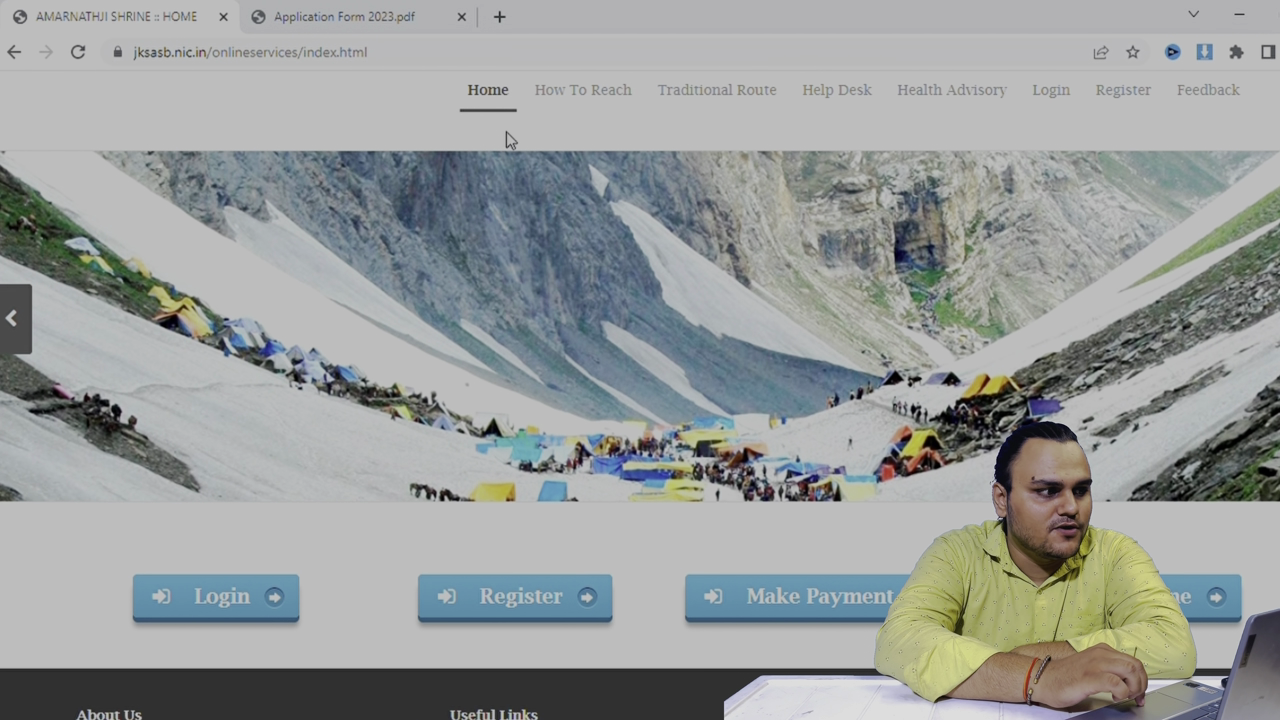
Open the Shri Amarnathji Shrine Board's main website at jksasb.nic.in in place of the online services home page.
{"action": "left_click", "coordinate": [10, 55]}
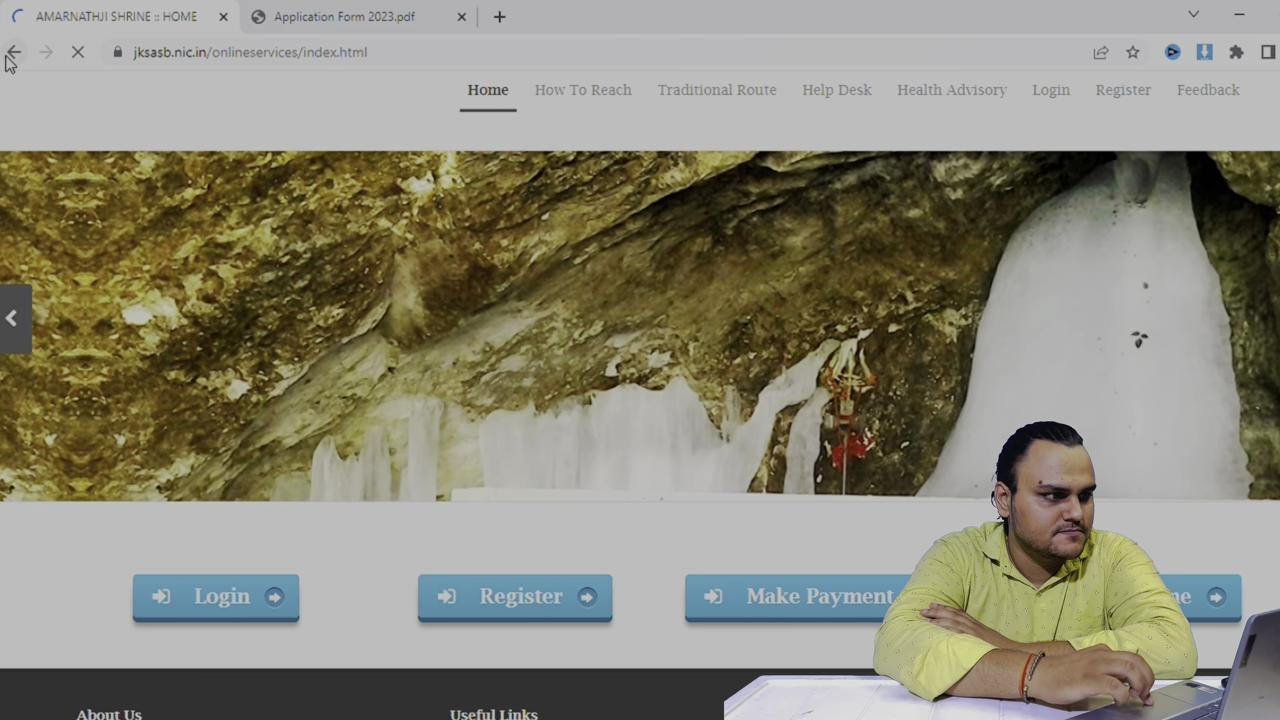
{"action": "left_click", "coordinate": [460, 50]}
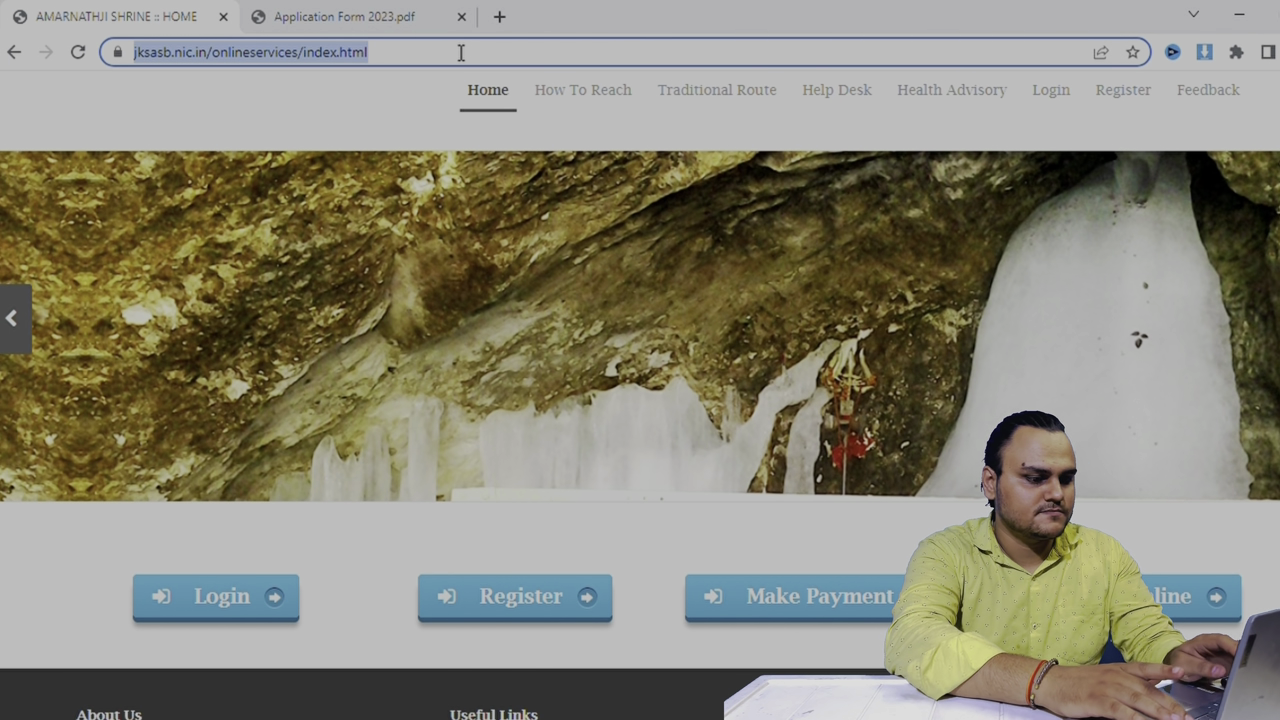
{"action": "type", "text": "jksasb"}
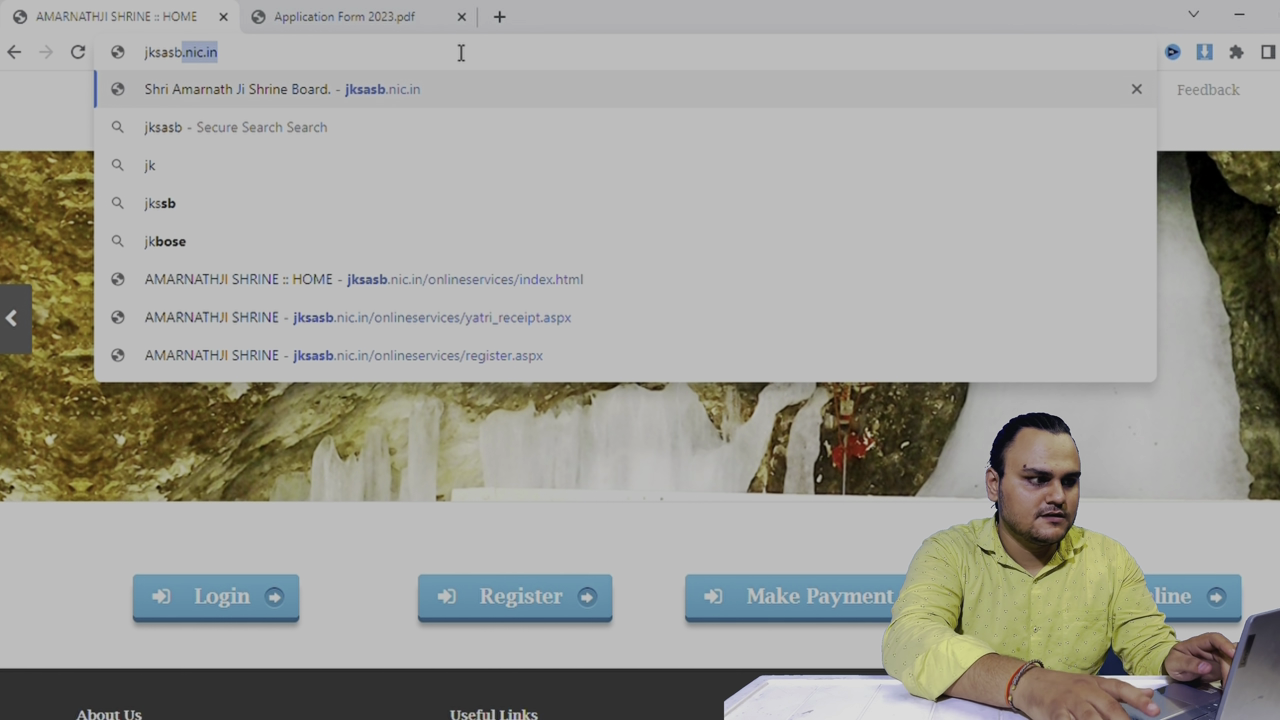
{"action": "key", "text": "Return"}
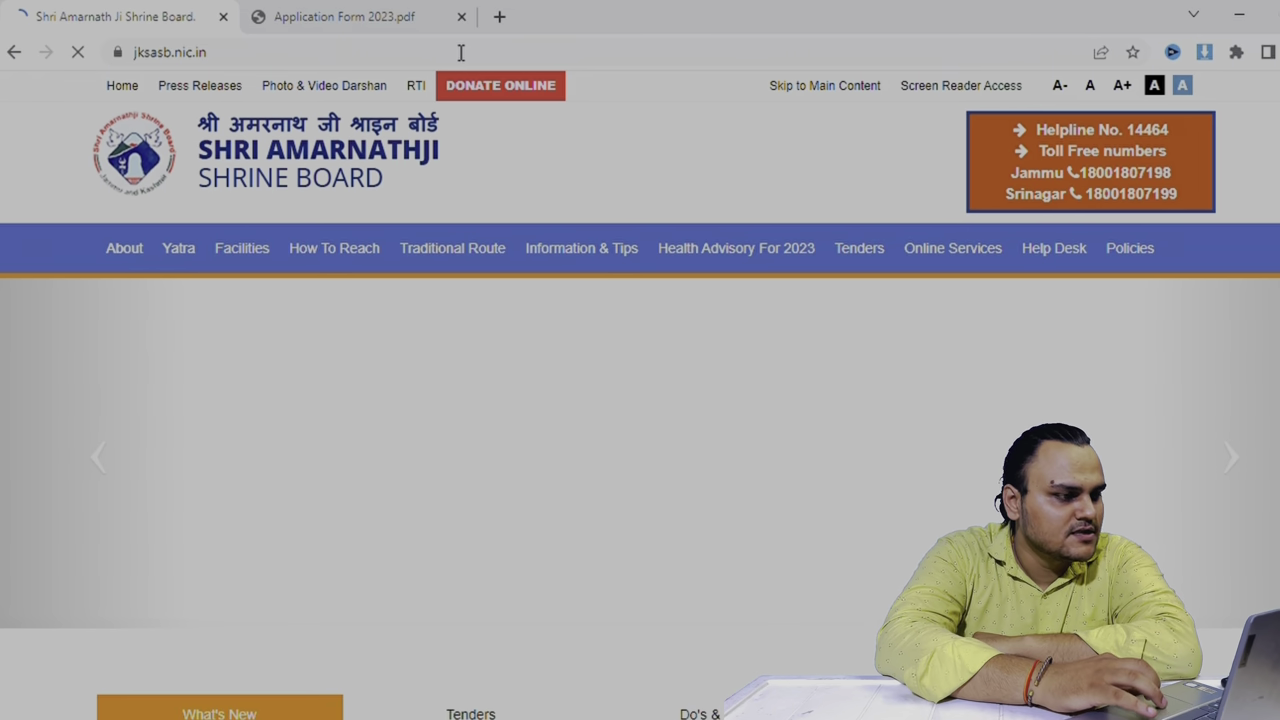
Find and open the State Wise List of Designated Bank Branches for Advance Registration 2023 among the What's New notices.
{"action": "scroll", "coordinate": [308, 517], "scroll_direction": "down", "scroll_amount": 5}
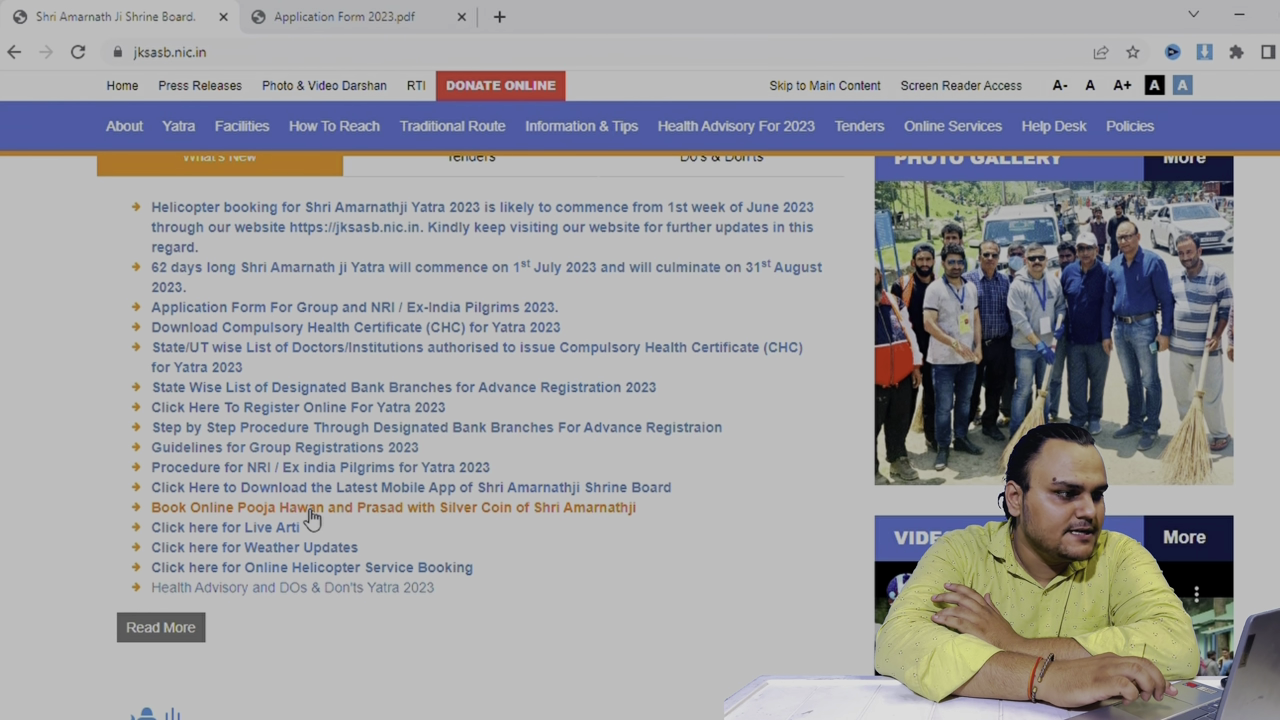
{"action": "scroll", "coordinate": [308, 512], "scroll_direction": "up", "scroll_amount": 1}
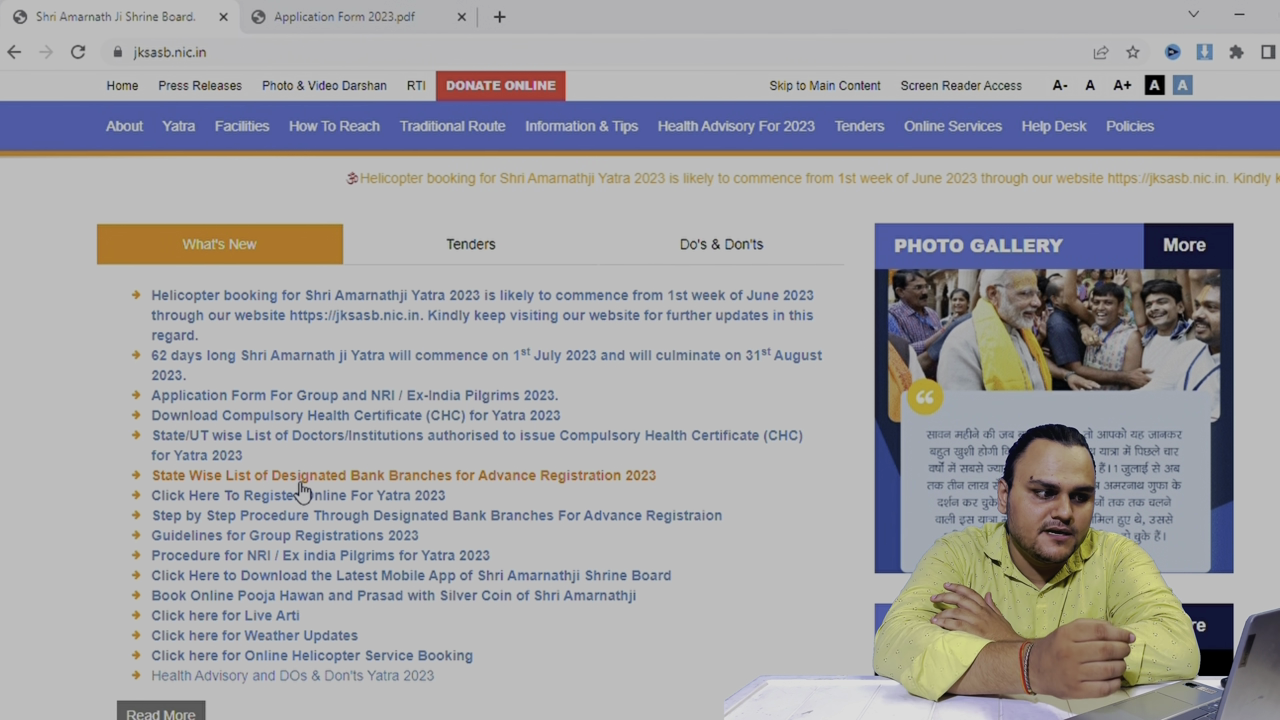
{"action": "left_click", "coordinate": [300, 494]}
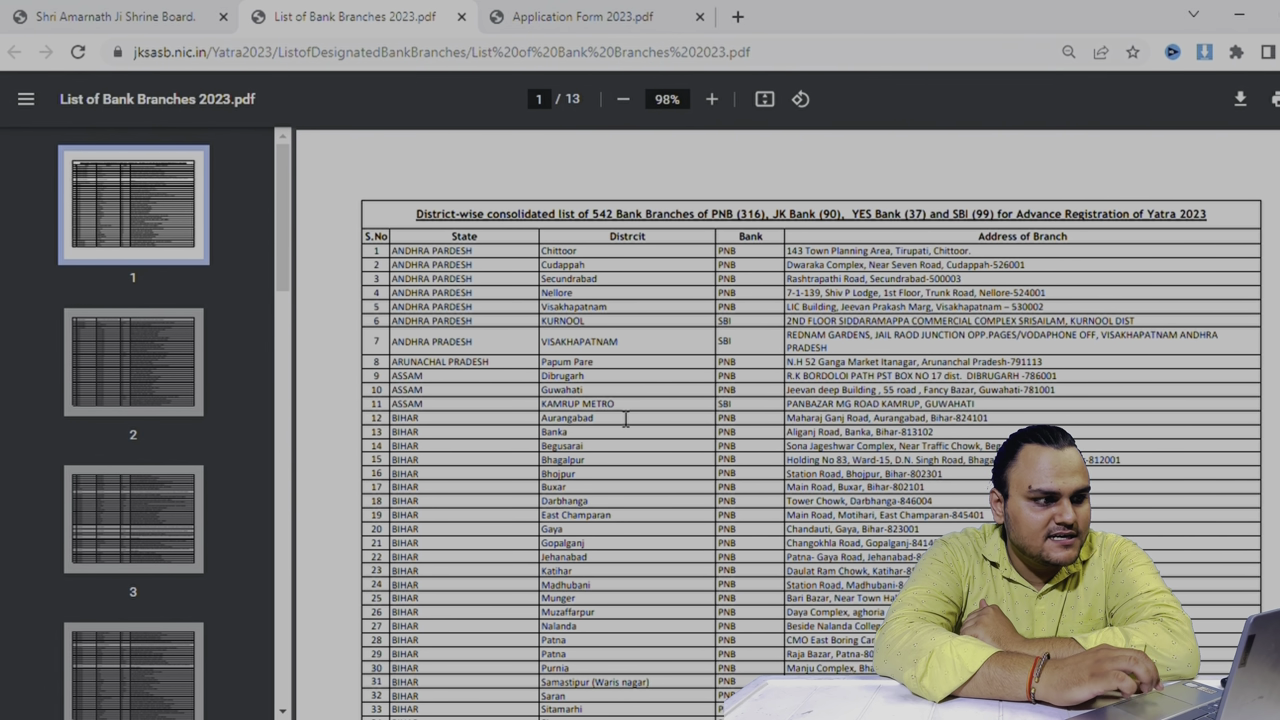
Look through the bank branch list for the Delhi entries and select the Central, North and South Delhi branch rows.
{"action": "scroll", "coordinate": [626, 419], "scroll_direction": "down", "scroll_amount": 15}
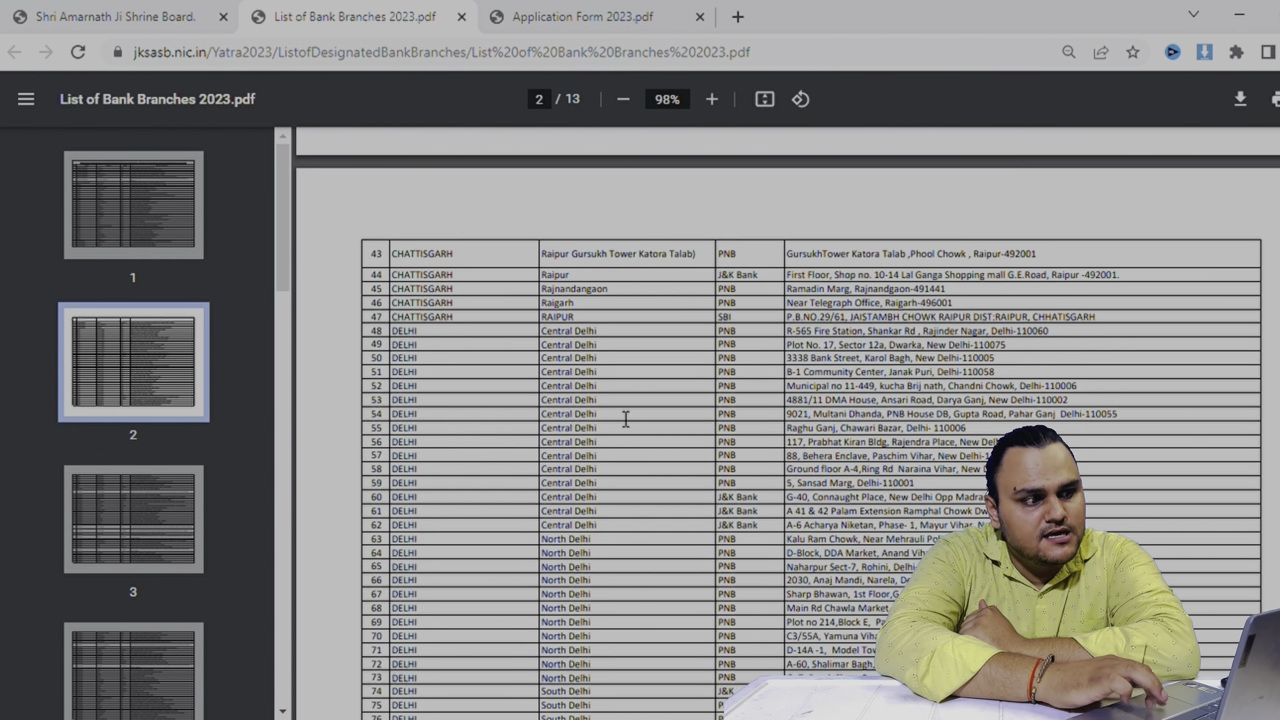
{"action": "scroll", "coordinate": [626, 419], "scroll_direction": "up", "scroll_amount": 4}
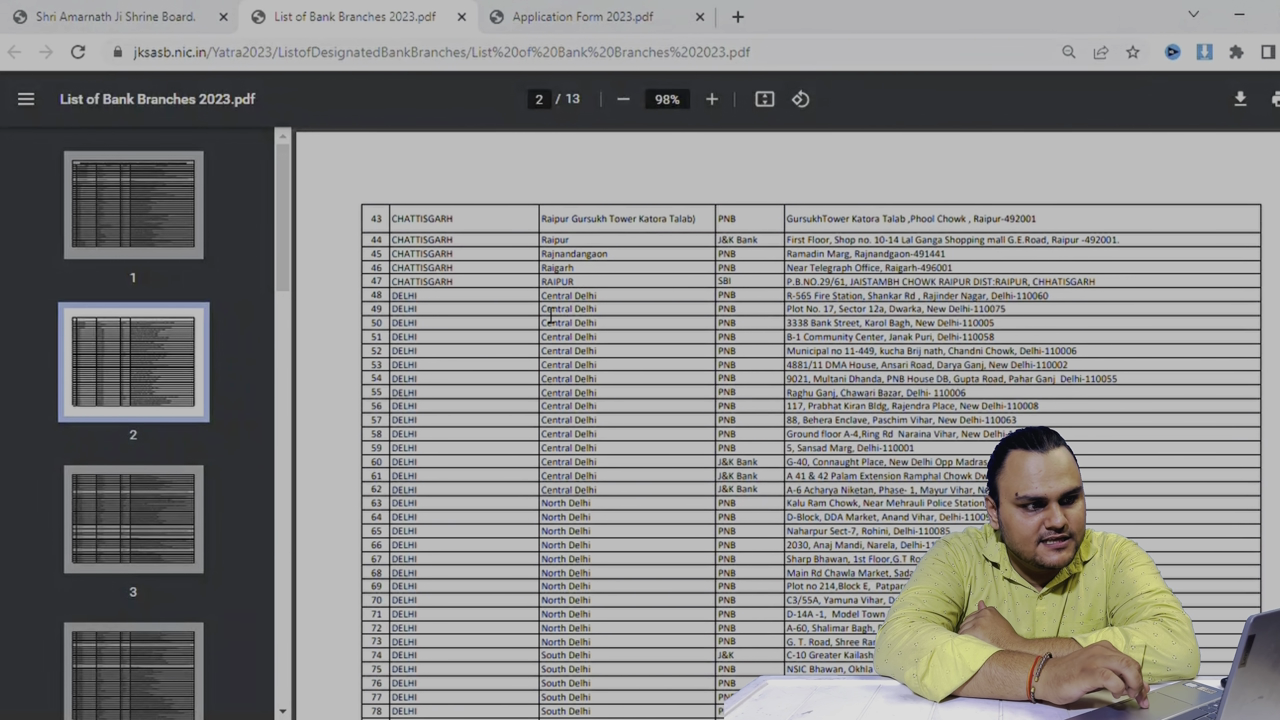
{"action": "left_click_drag", "start_coordinate": [550, 309], "coordinate": [853, 592]}
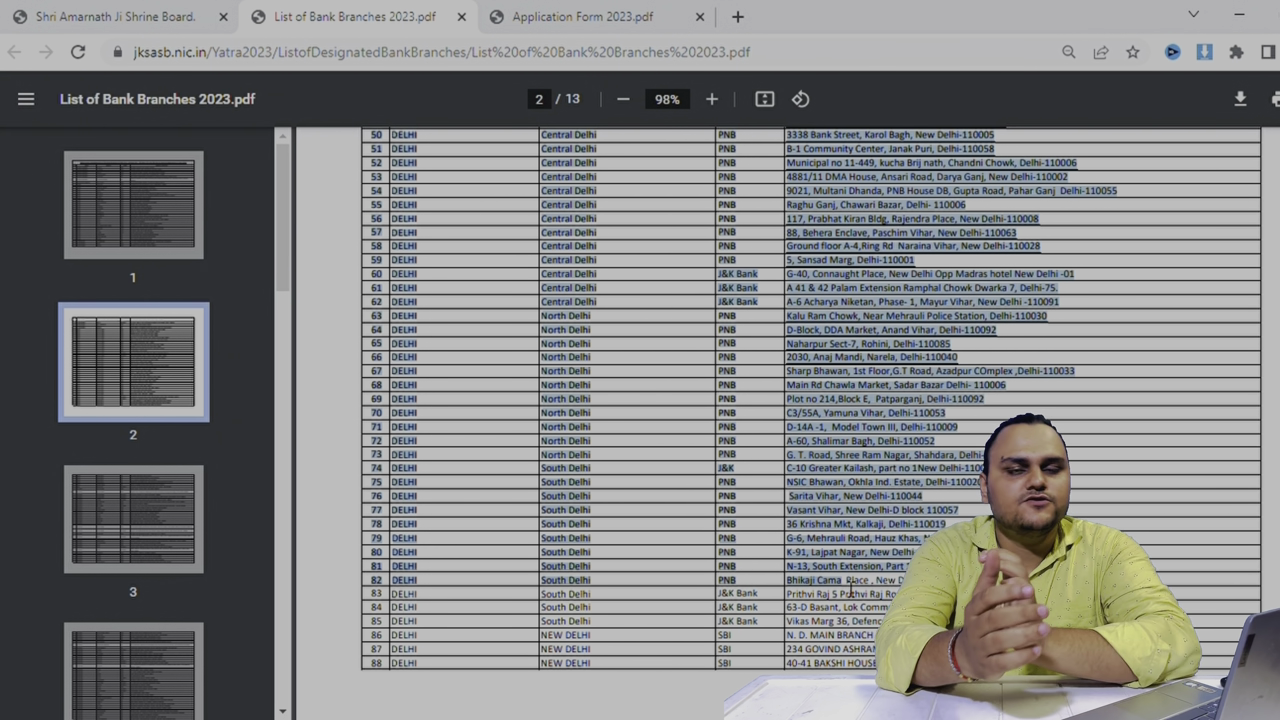